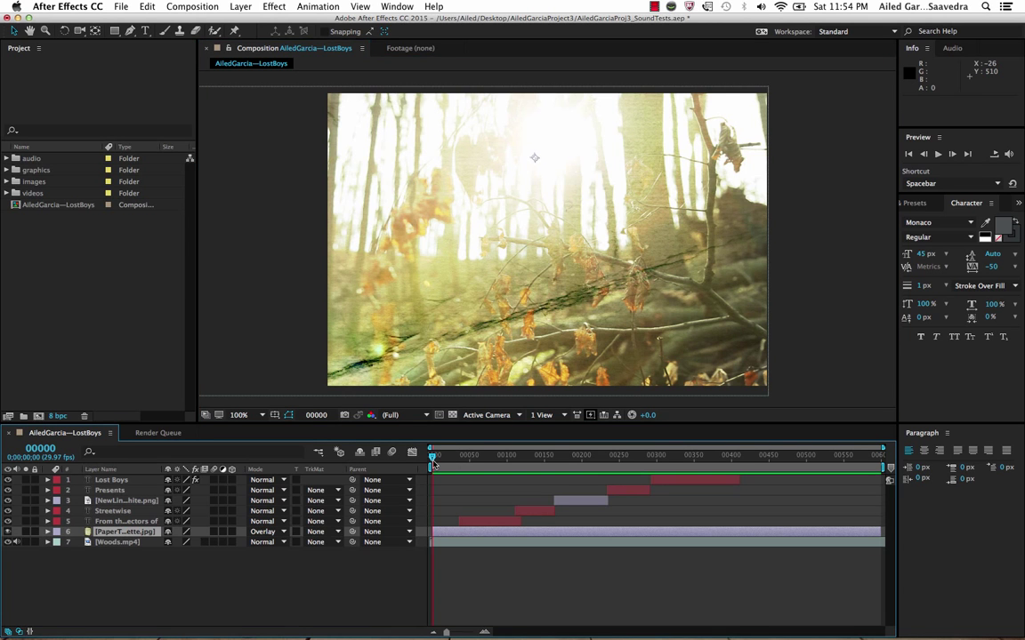
- Play the composition from its beginning to review the title sequence without added sound
{"action": "key", "text": "space"}
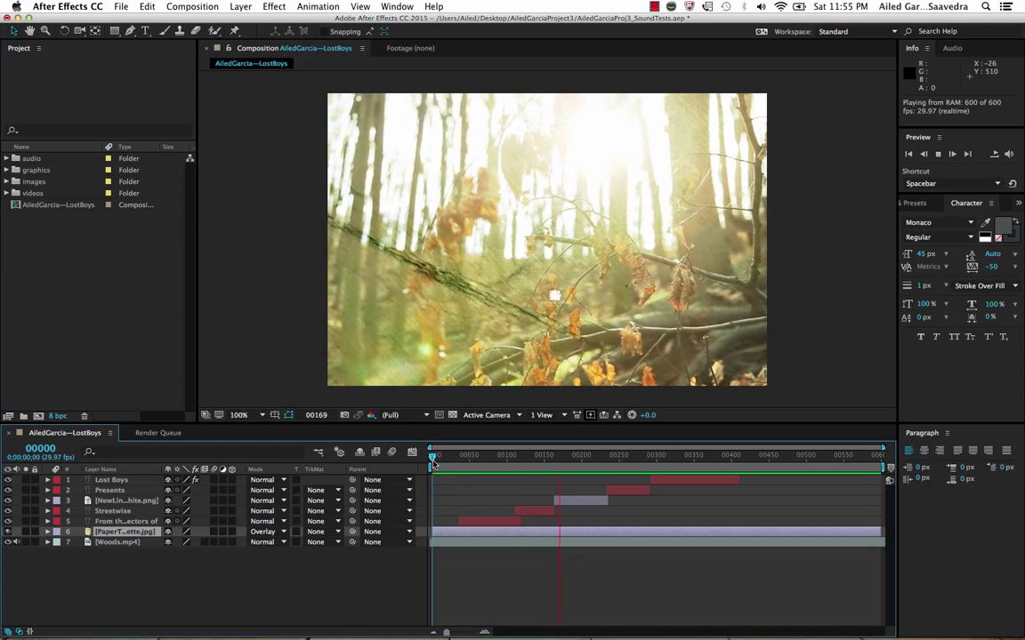
{"action": "key", "text": "space"}
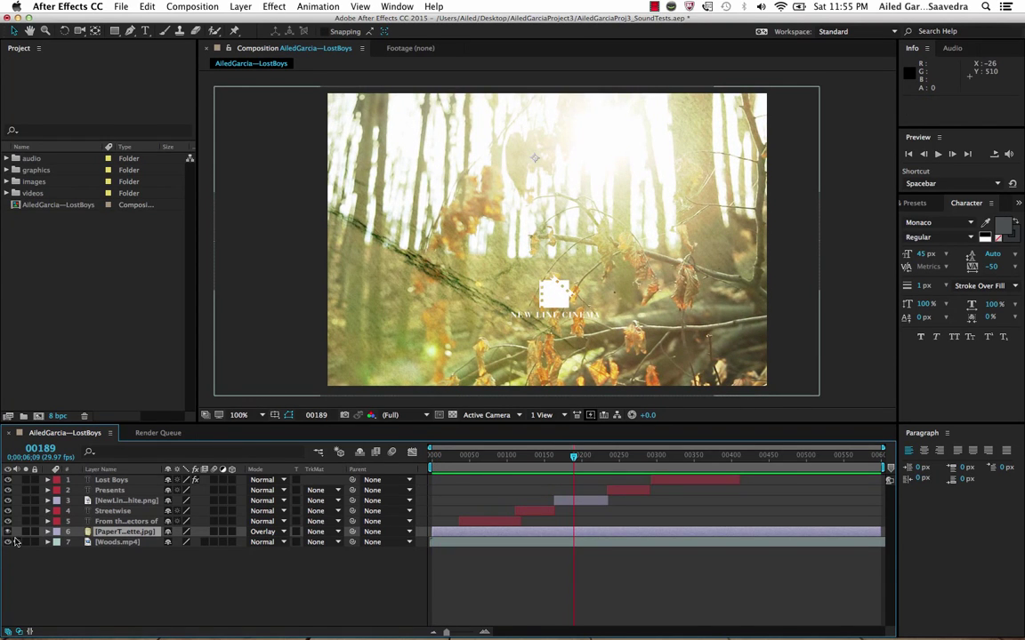
{"action": "key", "text": "space"}
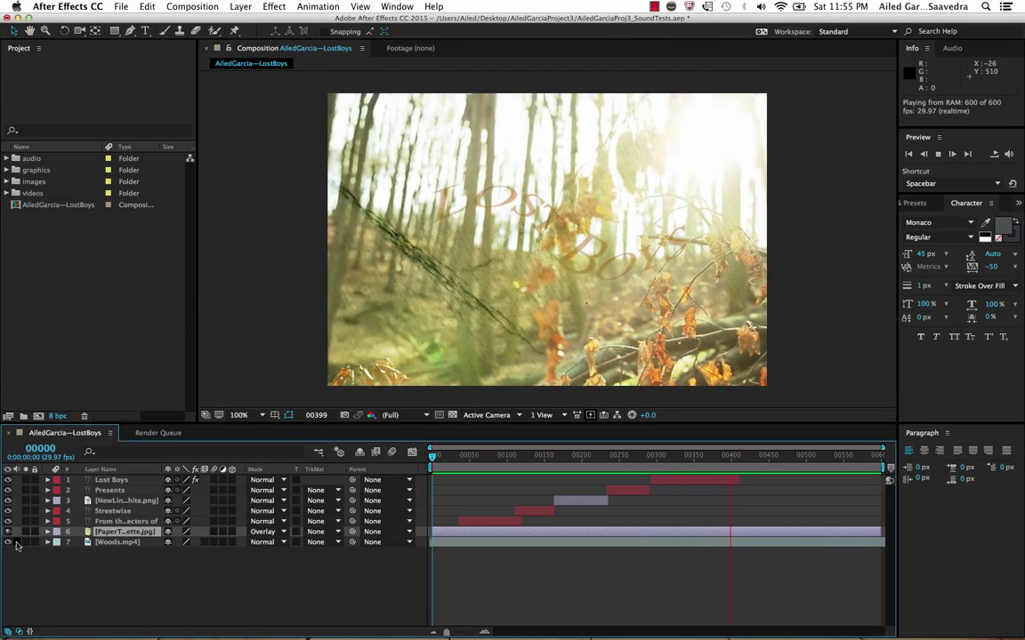
{"action": "key", "text": "space"}
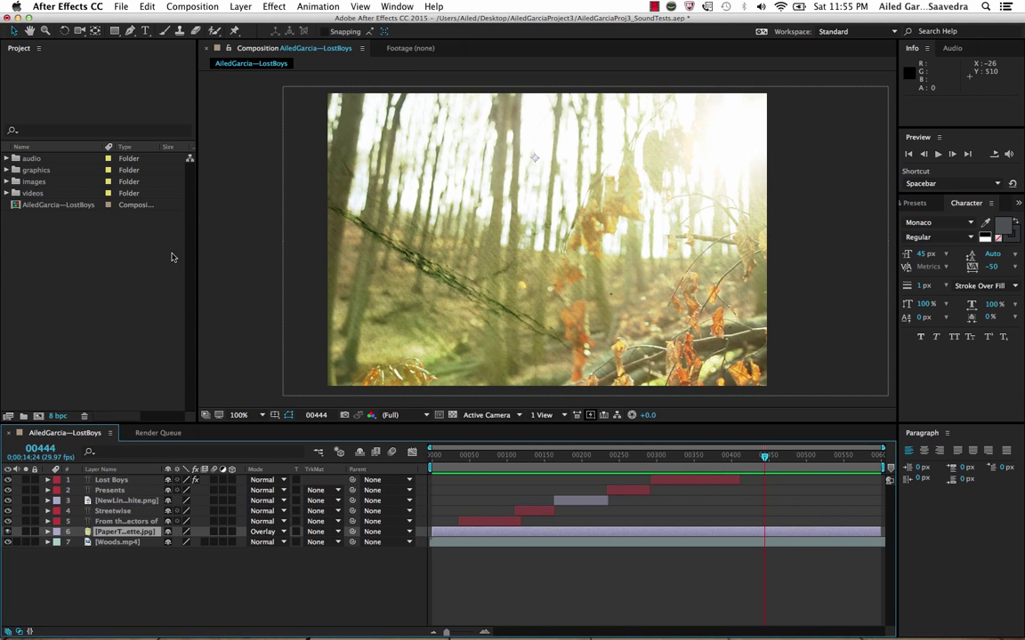
- Import Ofeliasdream.mp3, NeonAction.m4a, NatureBirdsSound.mp3, ClockTickTock.mp3 and BrunoSadness.mp3 into the project from the audio folder
{"action": "left_click", "coordinate": [120, 6]}
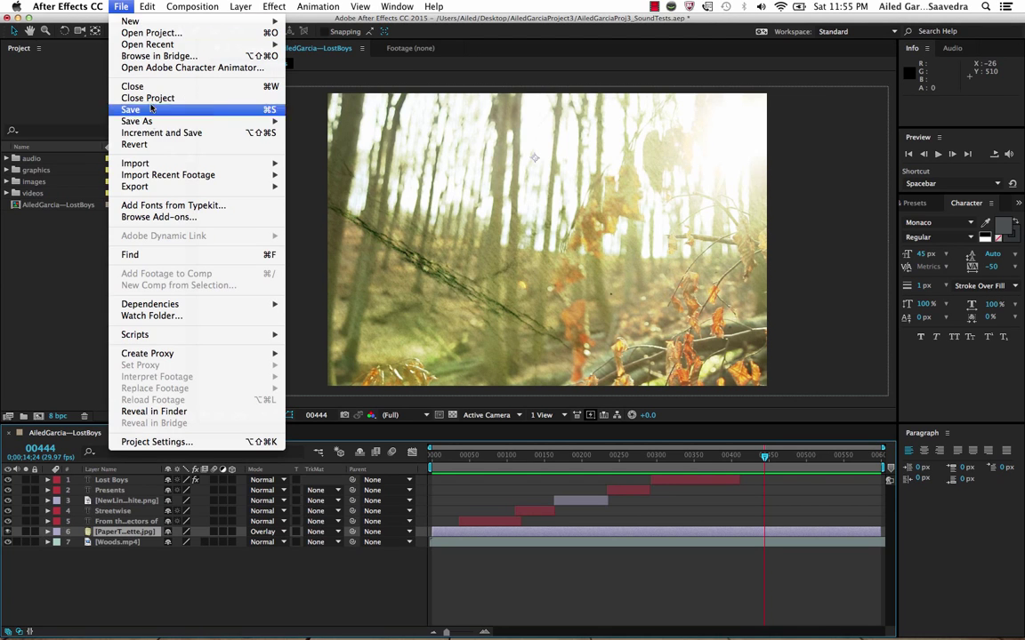
{"action": "mouse_move", "coordinate": [203, 162]}
{"action": "left_click", "coordinate": [329, 174]}
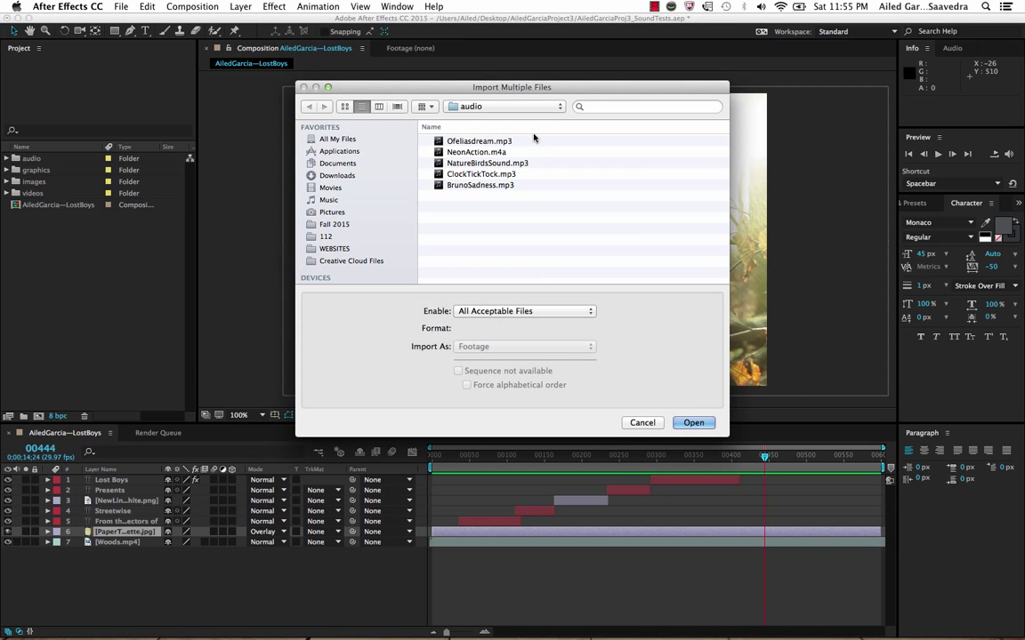
{"action": "left_click_drag", "start_coordinate": [535, 137], "coordinate": [513, 216]}
{"action": "left_click", "coordinate": [690, 422]}
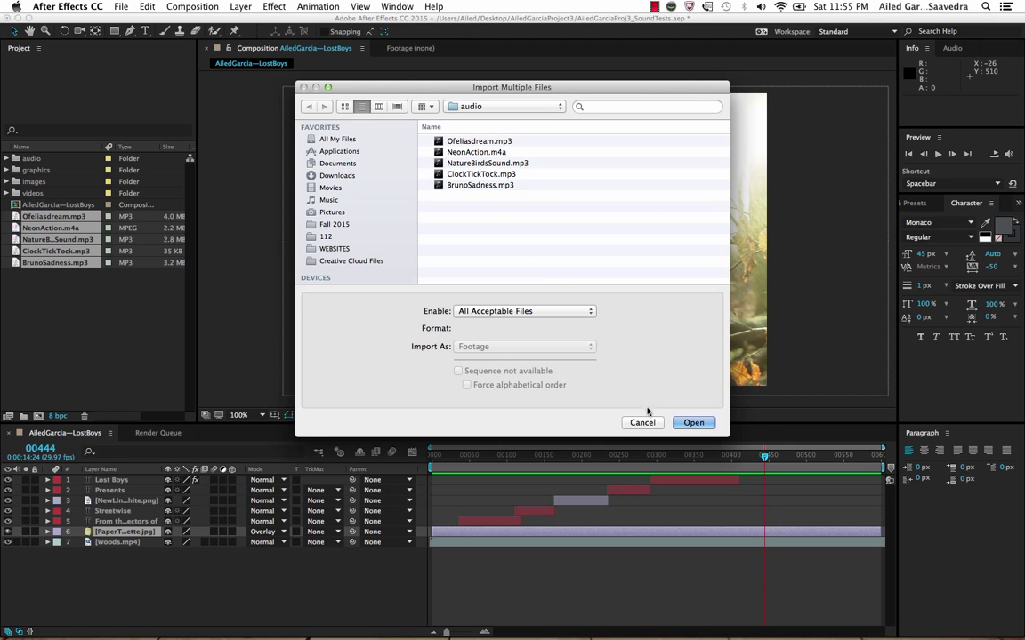
{"action": "left_click", "coordinate": [644, 425]}
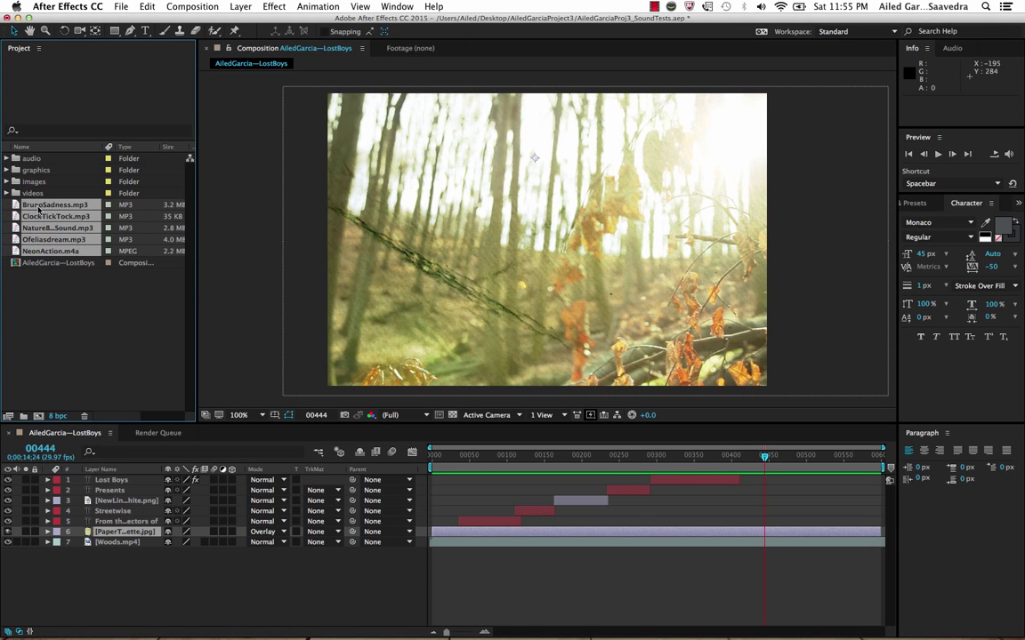
- Move the five imported sound files into the project's audio folder and expand that folder
{"action": "left_click_drag", "start_coordinate": [38, 207], "coordinate": [39, 162]}
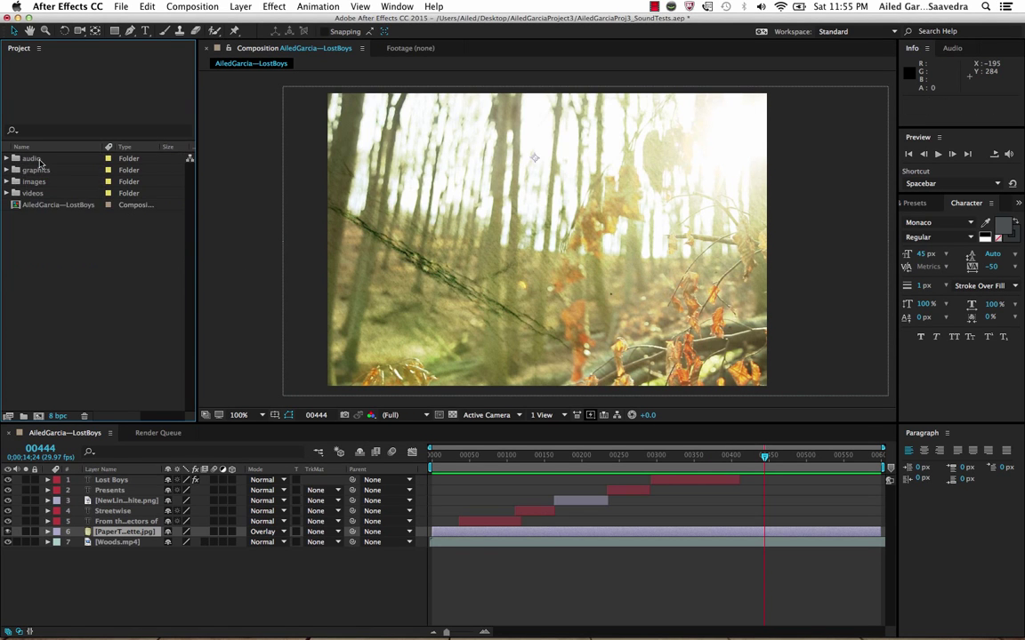
{"action": "left_click", "coordinate": [7, 158]}
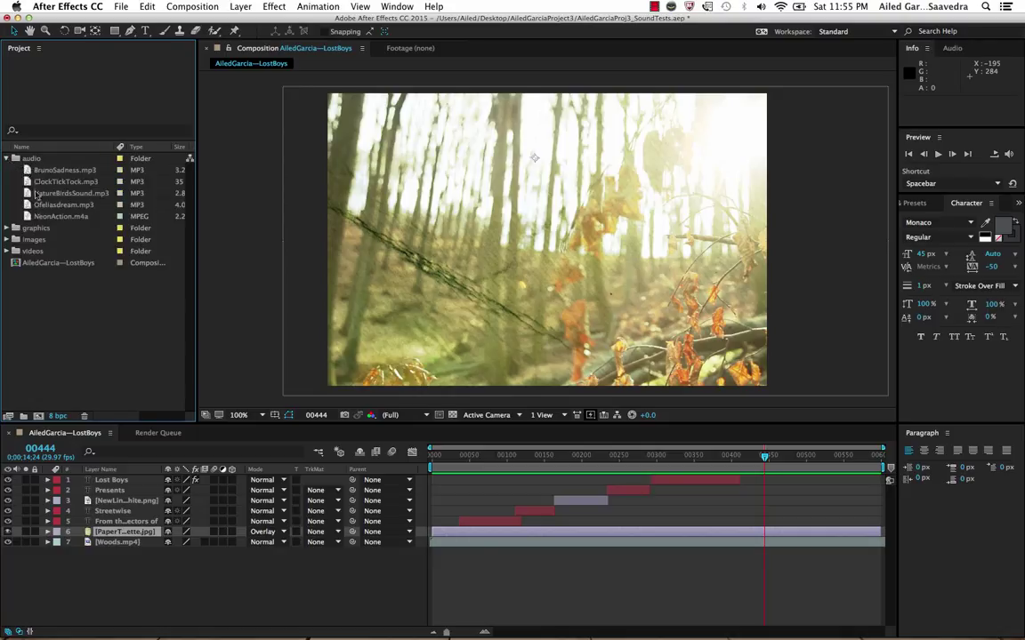
{"action": "left_click", "coordinate": [7, 158]}
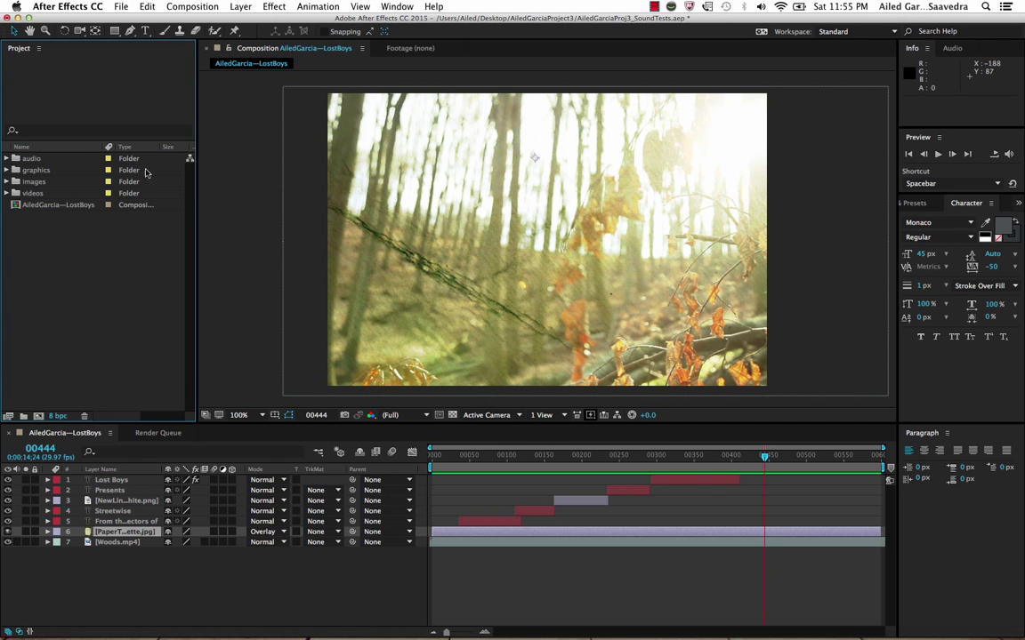
{"action": "left_click", "coordinate": [14, 157]}
{"action": "left_click", "coordinate": [7, 157]}
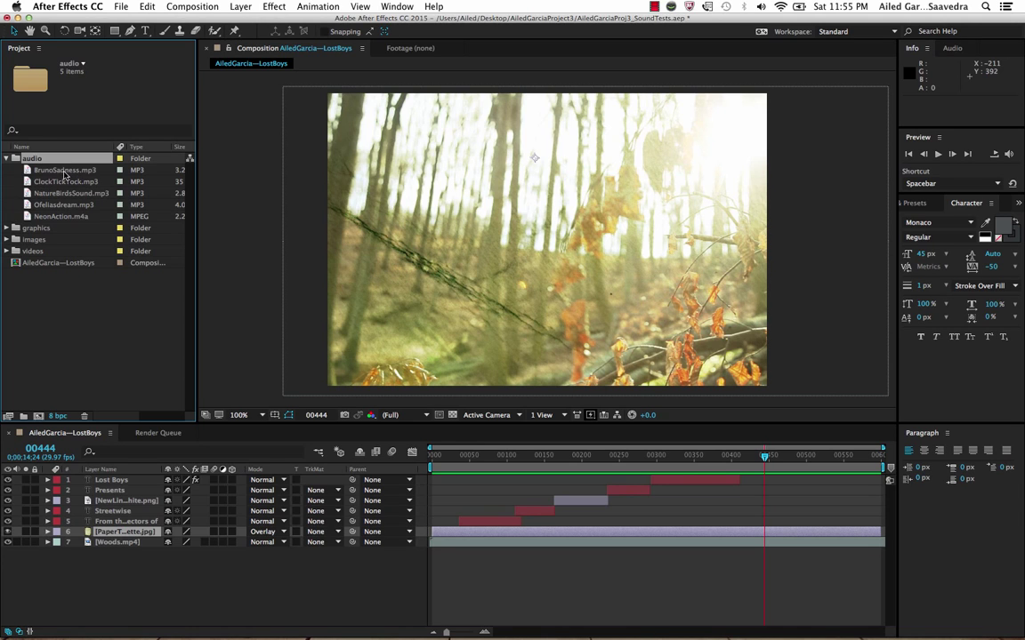
- Add BrunoSadness.mp3 and ClockTickTock.mp3 as top layers of the composition, with the BrunoSadness layer muted
{"action": "left_click_drag", "start_coordinate": [62, 170], "coordinate": [398, 234]}
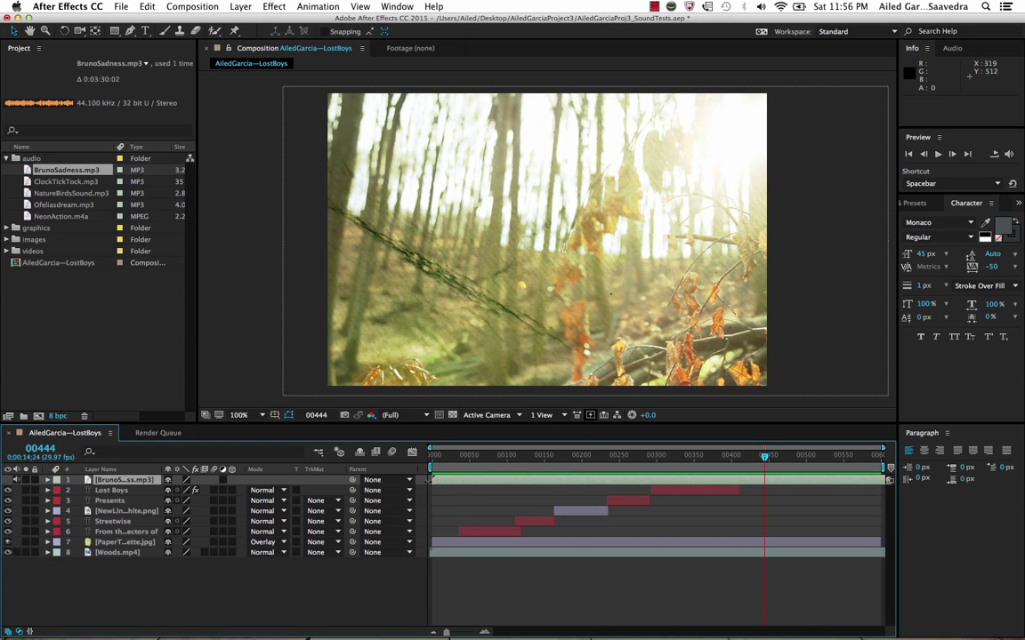
{"action": "left_click", "coordinate": [70, 181]}
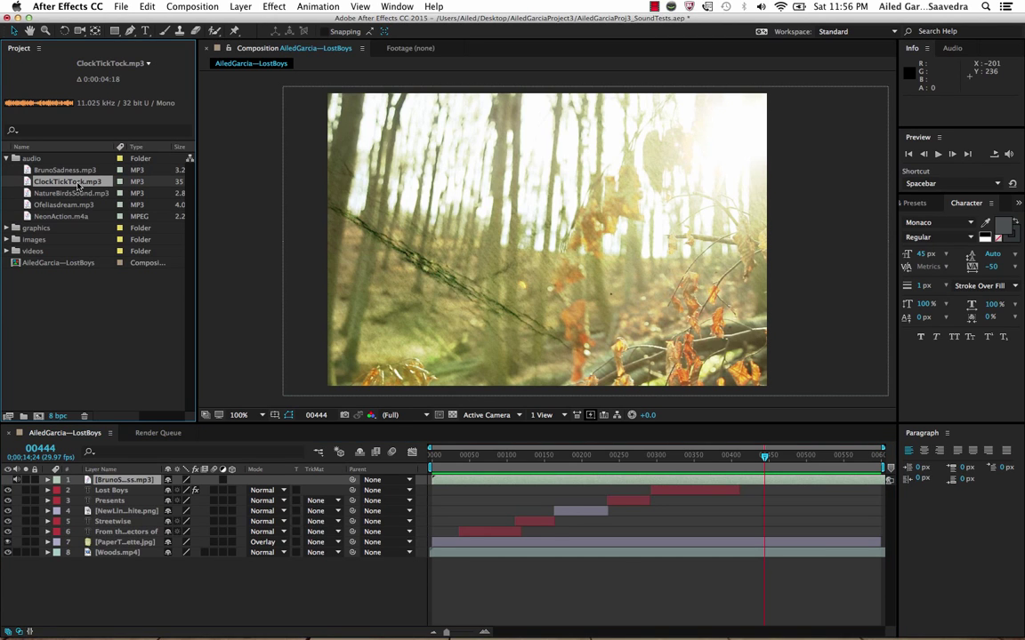
{"action": "left_click_drag", "start_coordinate": [79, 183], "coordinate": [494, 347]}
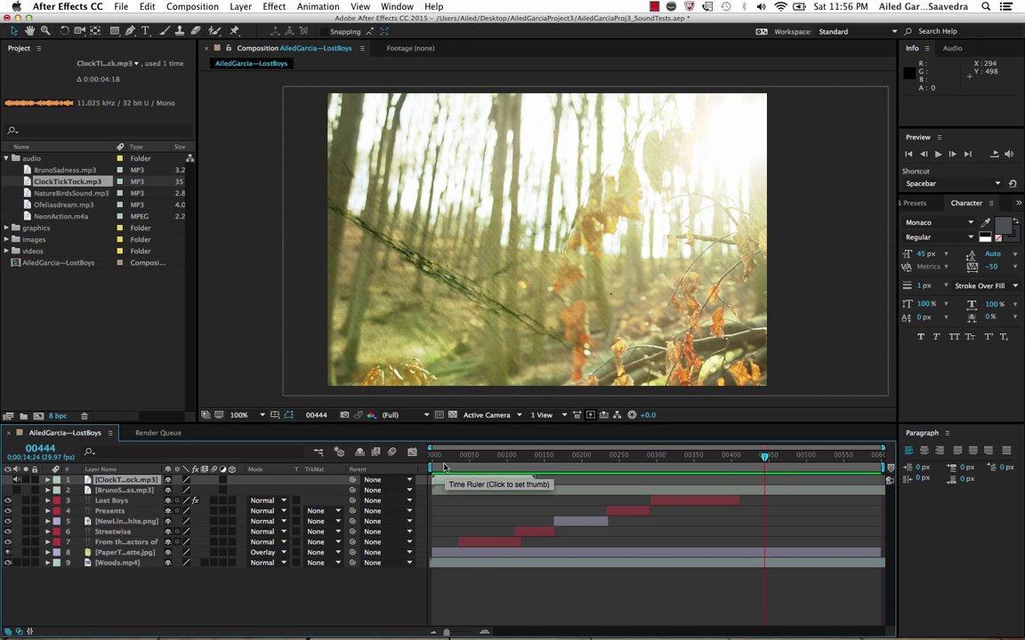
- Play the composition from frame 0 to hear the ClockTickTock sound
{"action": "left_click_drag", "start_coordinate": [445, 469], "coordinate": [431, 462]}
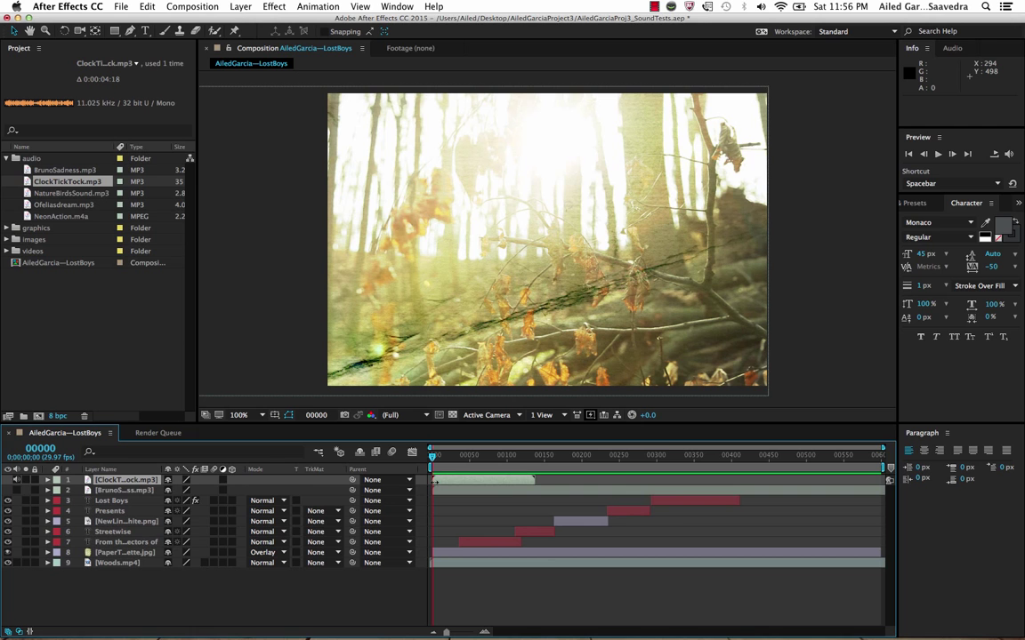
{"action": "key", "text": "space"}
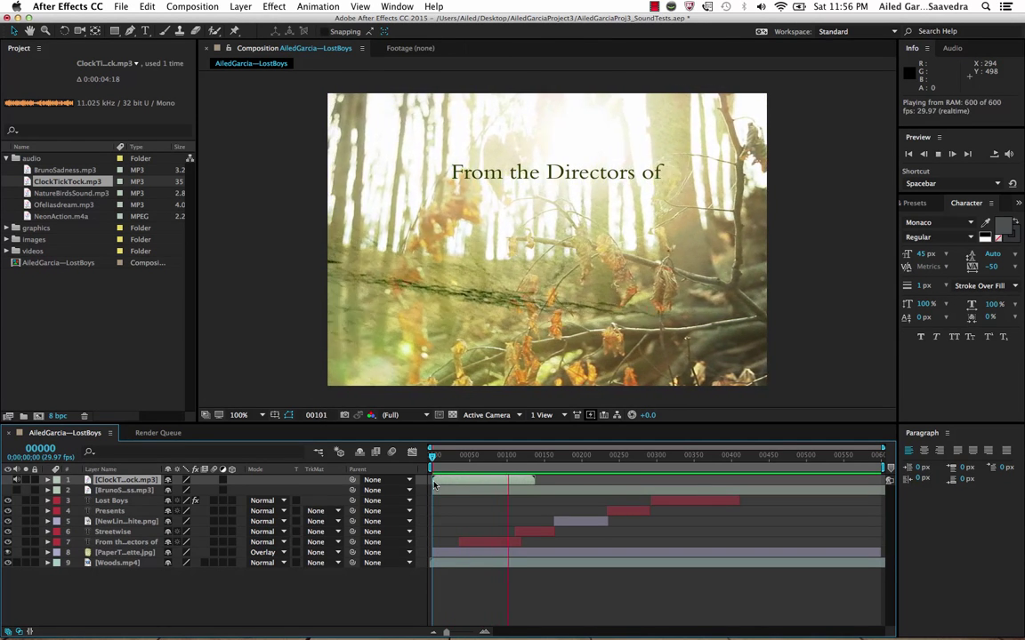
{"action": "key", "text": "space"}
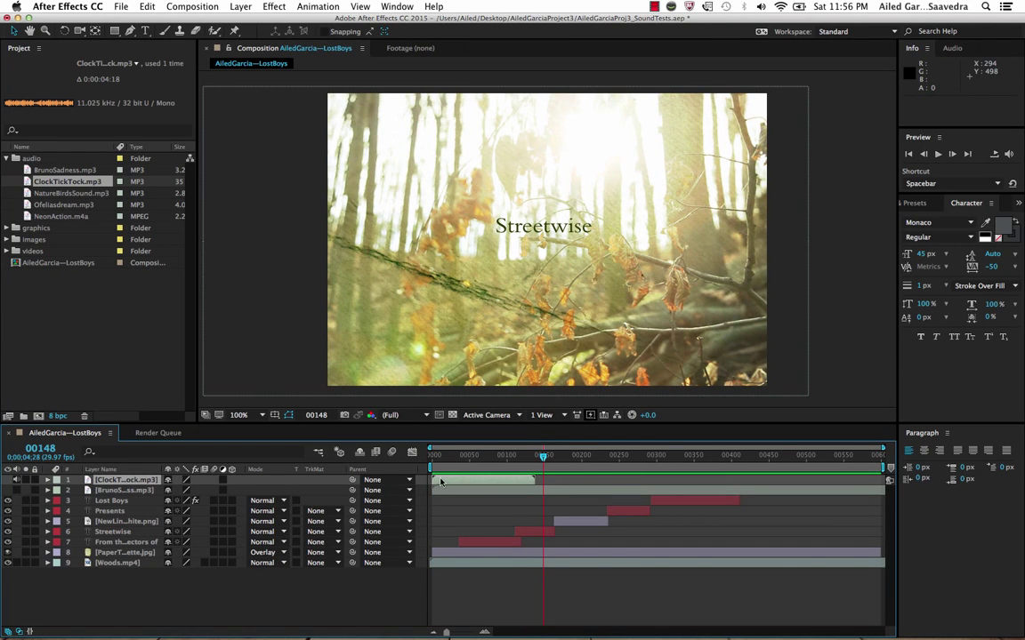
- Move the ClockTickTock layer to start at frame 147 and play the composition from the beginning
{"action": "left_click_drag", "start_coordinate": [443, 481], "coordinate": [552, 487]}
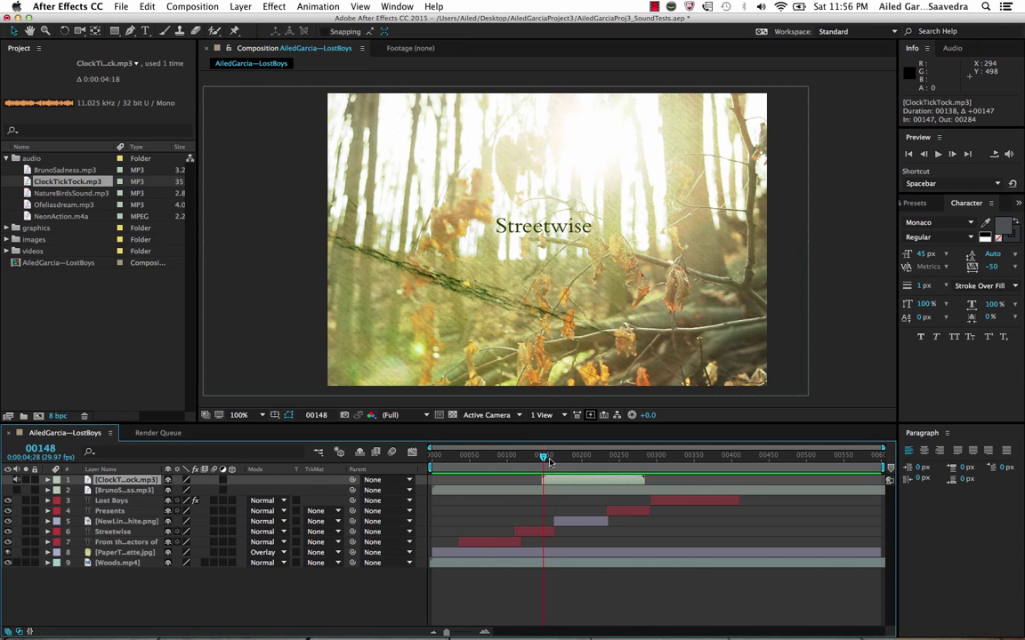
{"action": "key", "text": "Home"}
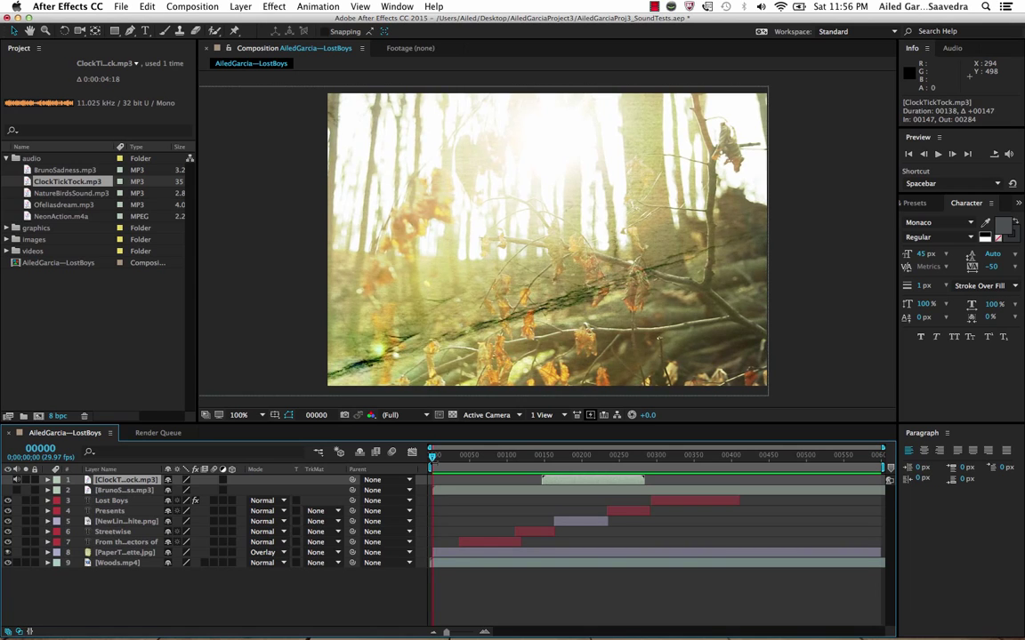
{"action": "key", "text": "space"}
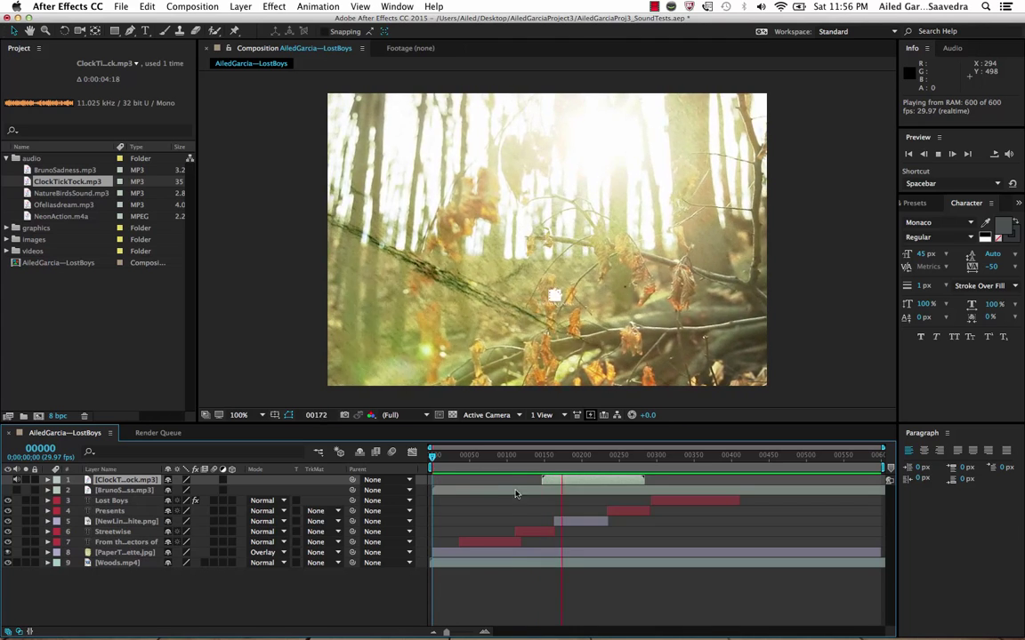
{"action": "left_click", "coordinate": [611, 472]}
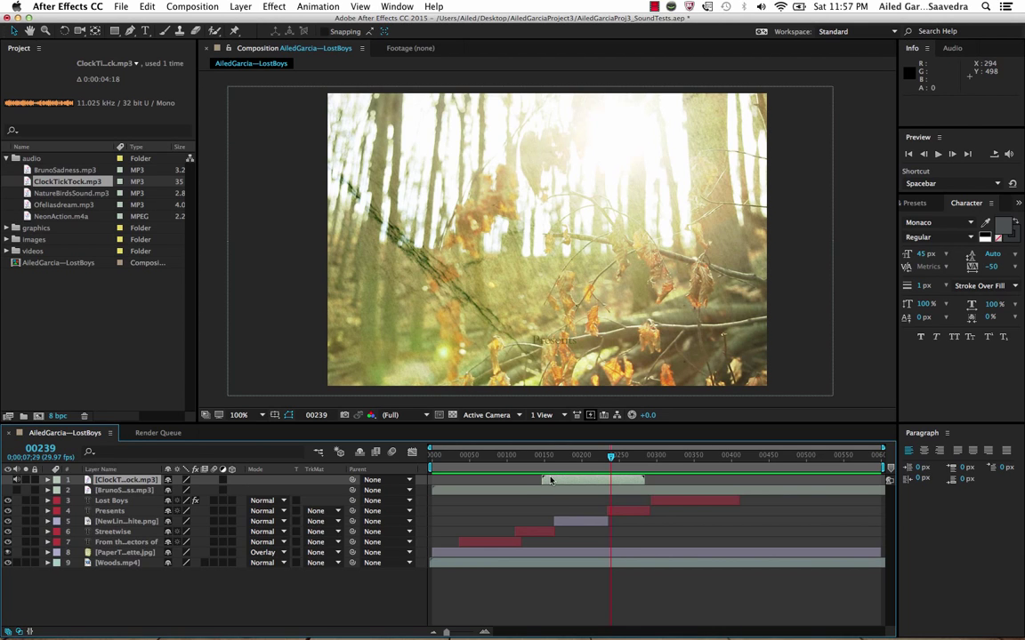
- Trim the ClockTickTock layer to start at frame 180 and end at frame 225, playing that section to check it
{"action": "mouse_move", "coordinate": [544, 480]}
{"action": "left_mouse_down"}
{"action": "mouse_move", "coordinate": [564, 480]}
{"action": "mouse_move", "coordinate": [568, 466]}
{"action": "mouse_move", "coordinate": [541, 486]}
{"action": "left_mouse_up"}
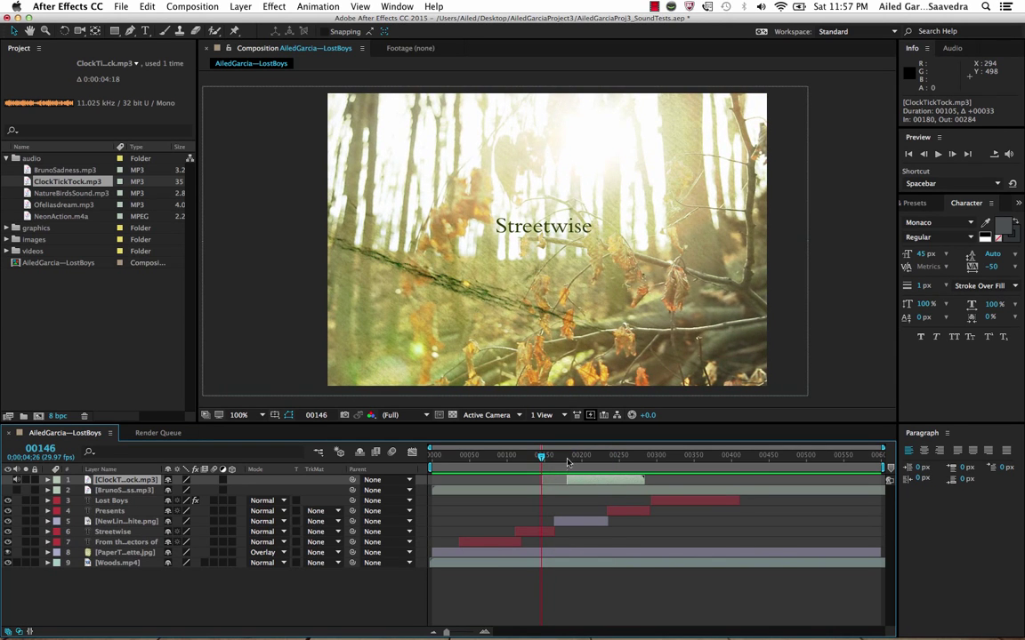
{"action": "key", "text": "space"}
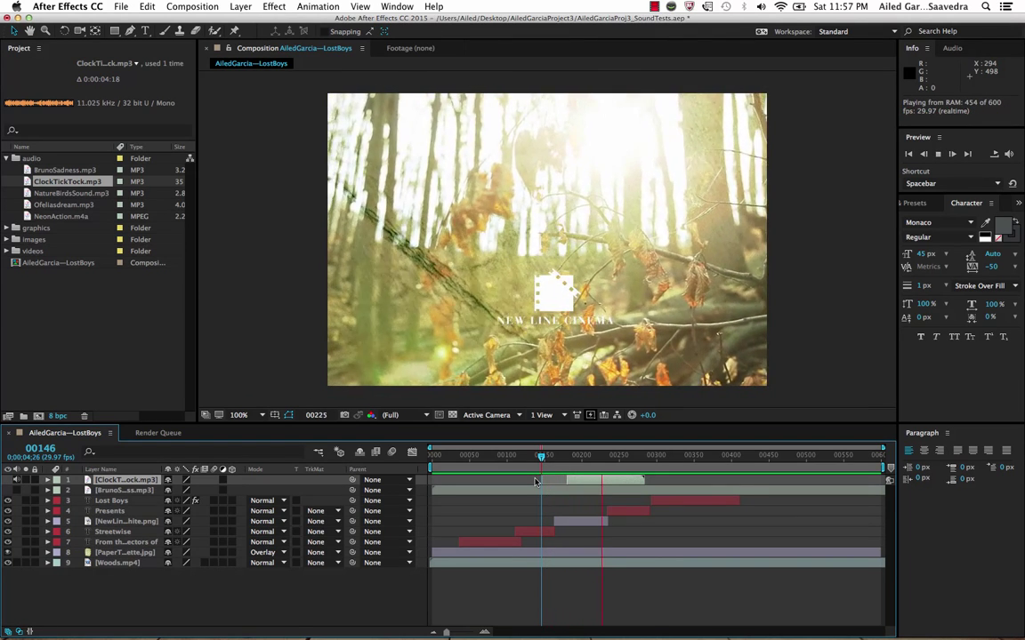
{"action": "key", "text": "space"}
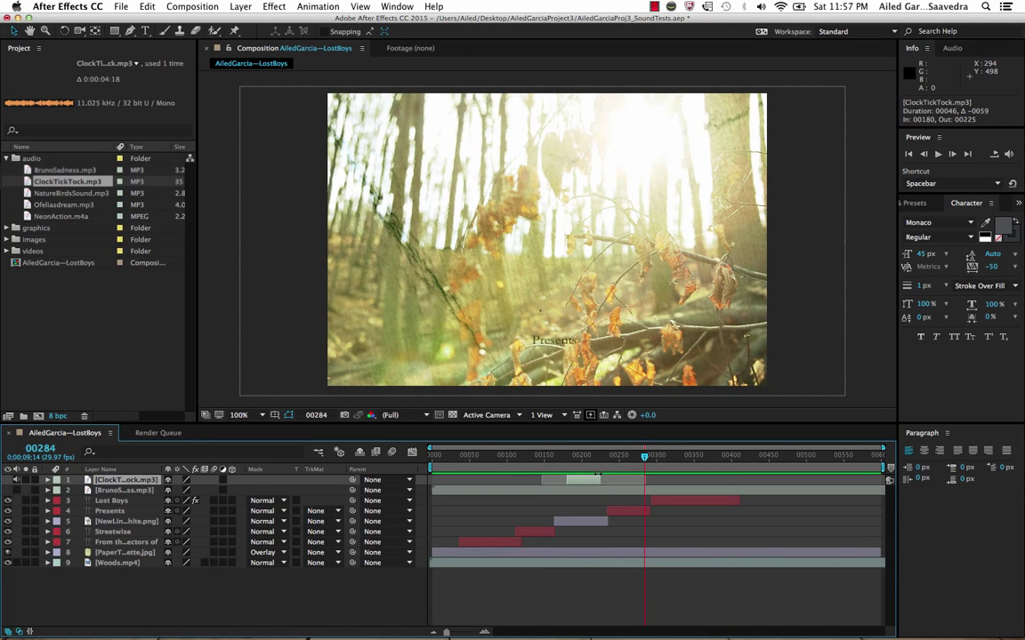
{"action": "left_click_drag", "start_coordinate": [589, 457], "coordinate": [557, 459]}
{"action": "key", "text": "space"}
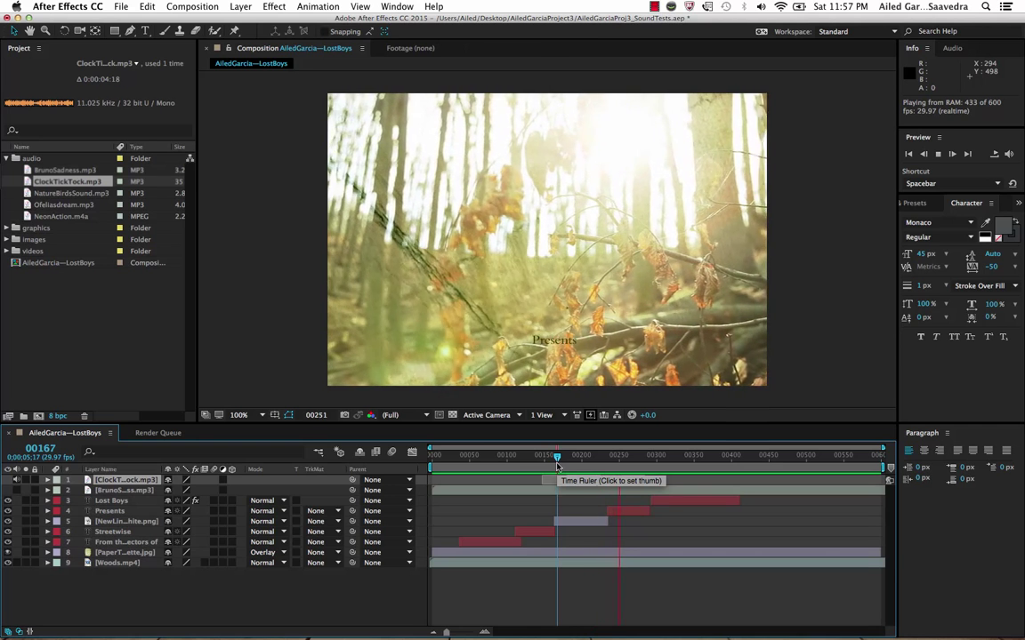
{"action": "key", "text": "space"}
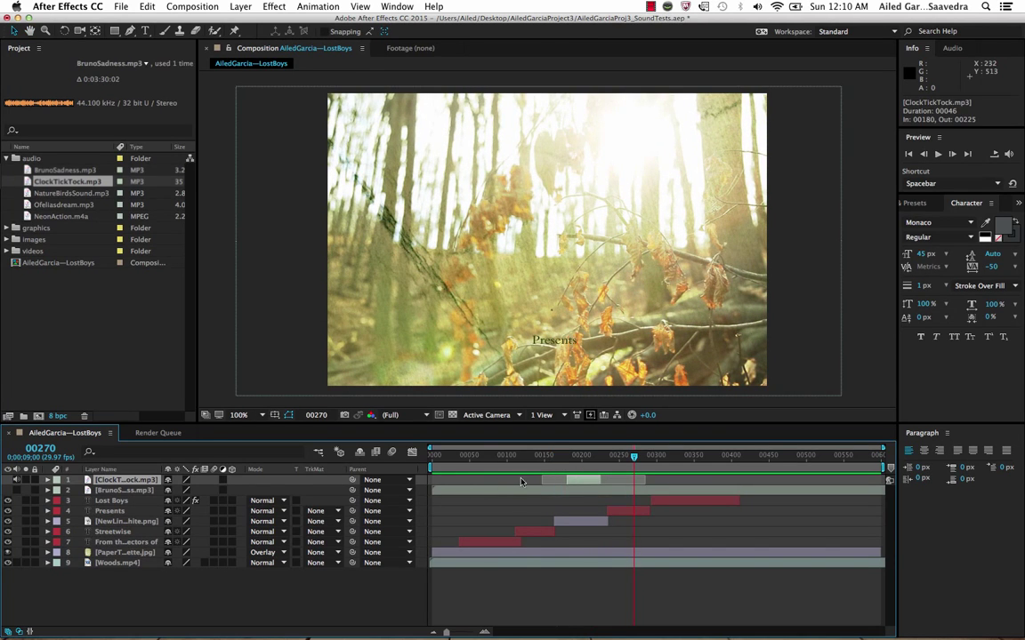
- Reveal the ClockTickTock layer's audio levels and waveform, and play the section from frame 141
{"action": "left_click", "coordinate": [48, 480]}
{"action": "left_click", "coordinate": [57, 490]}
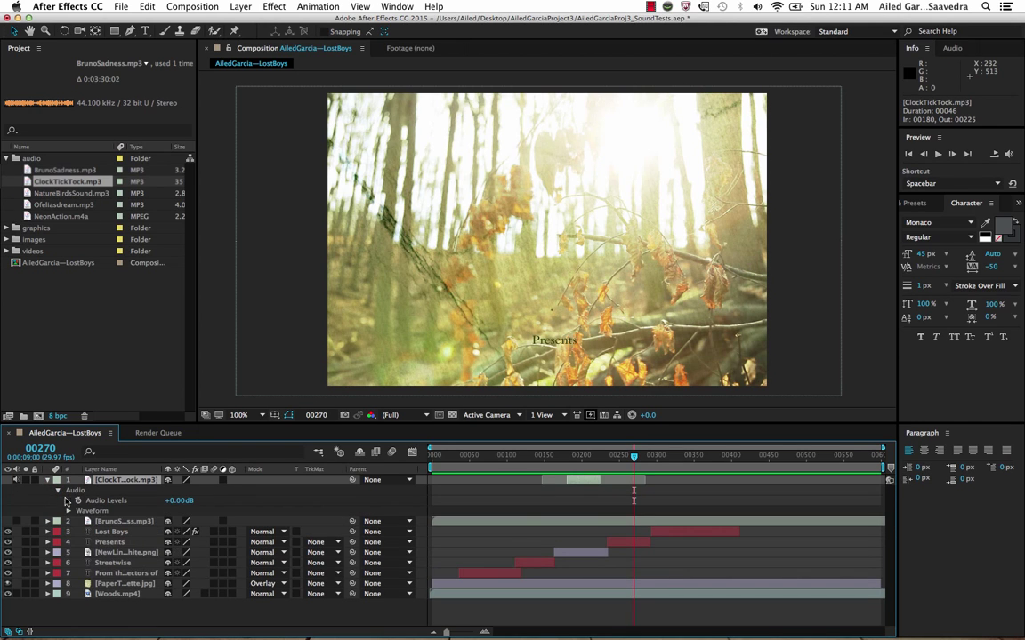
{"action": "left_click", "coordinate": [68, 511]}
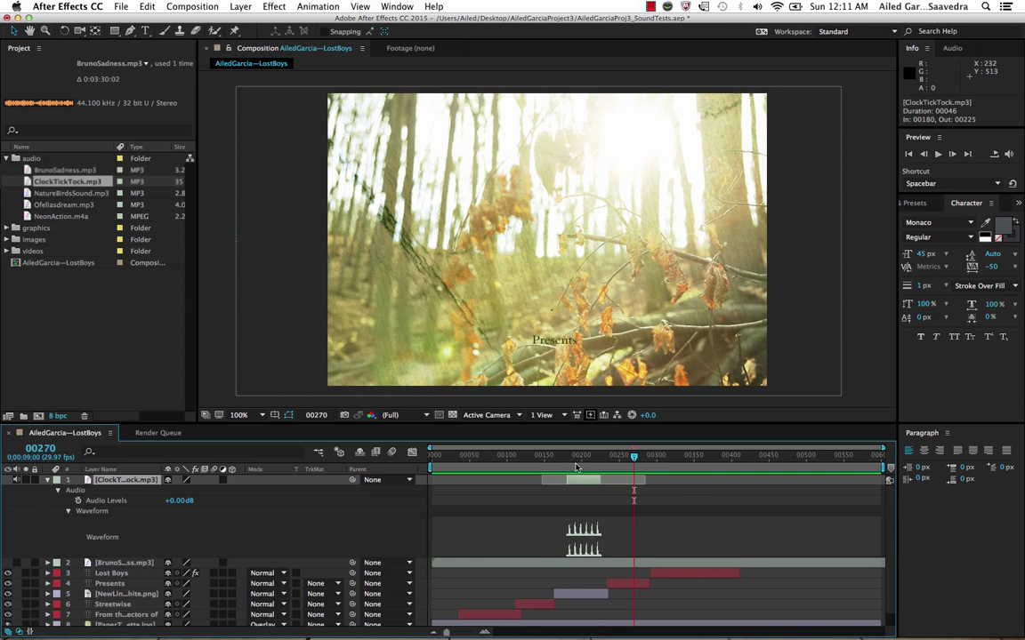
{"action": "left_click", "coordinate": [538, 457]}
{"action": "key", "text": "space"}
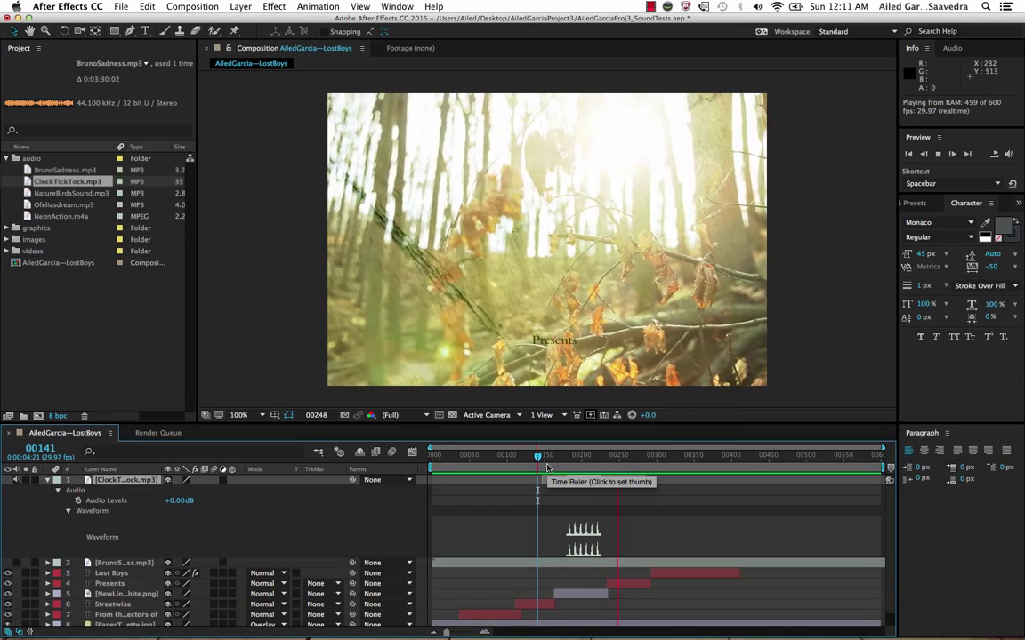
{"action": "key", "text": "space"}
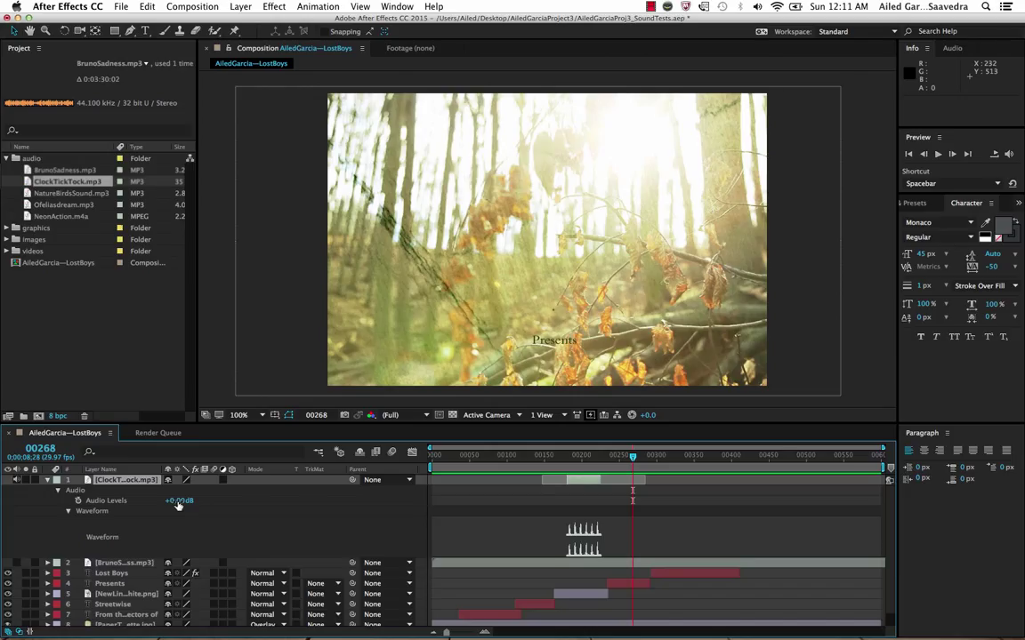
- Set the ClockTickTock layer's Audio Levels to -10 dB and play the clip to check its volume
{"action": "left_click_drag", "start_coordinate": [181, 500], "coordinate": [173, 500]}
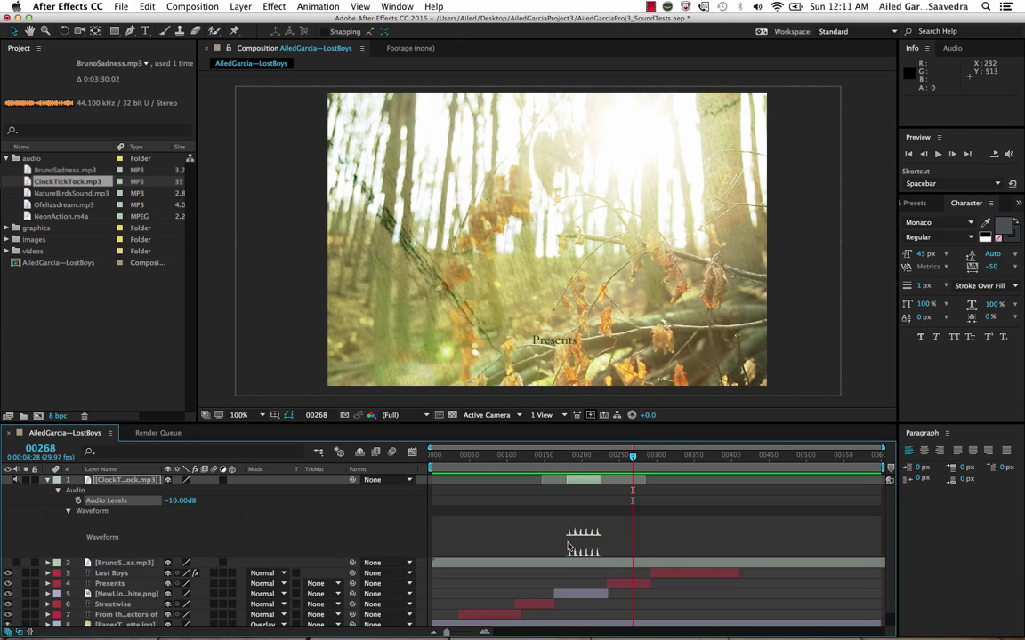
{"action": "left_click", "coordinate": [578, 461]}
{"action": "key", "text": "space"}
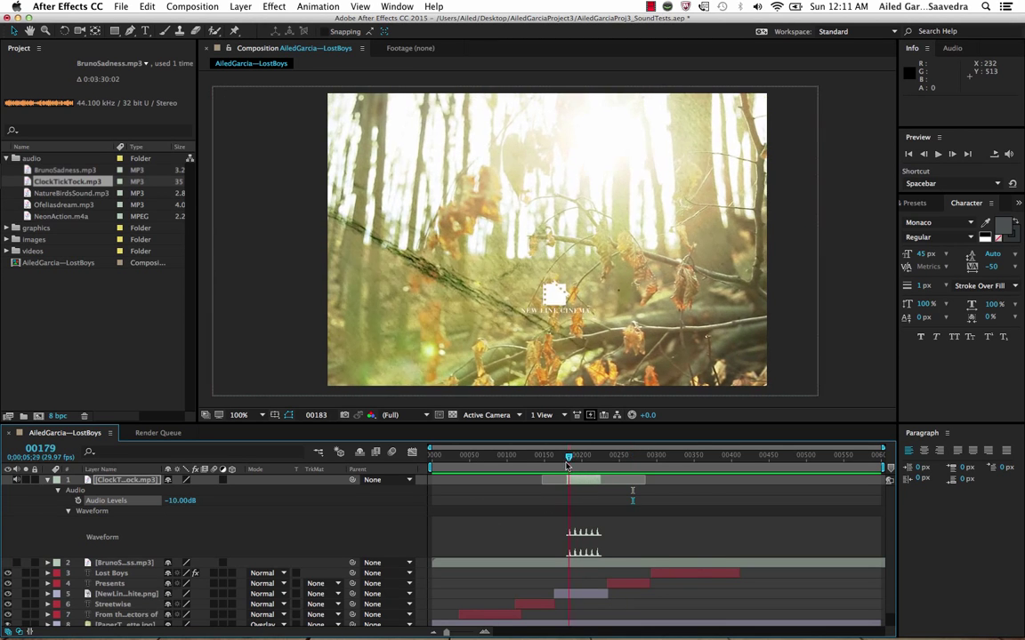
{"action": "left_click", "coordinate": [563, 460]}
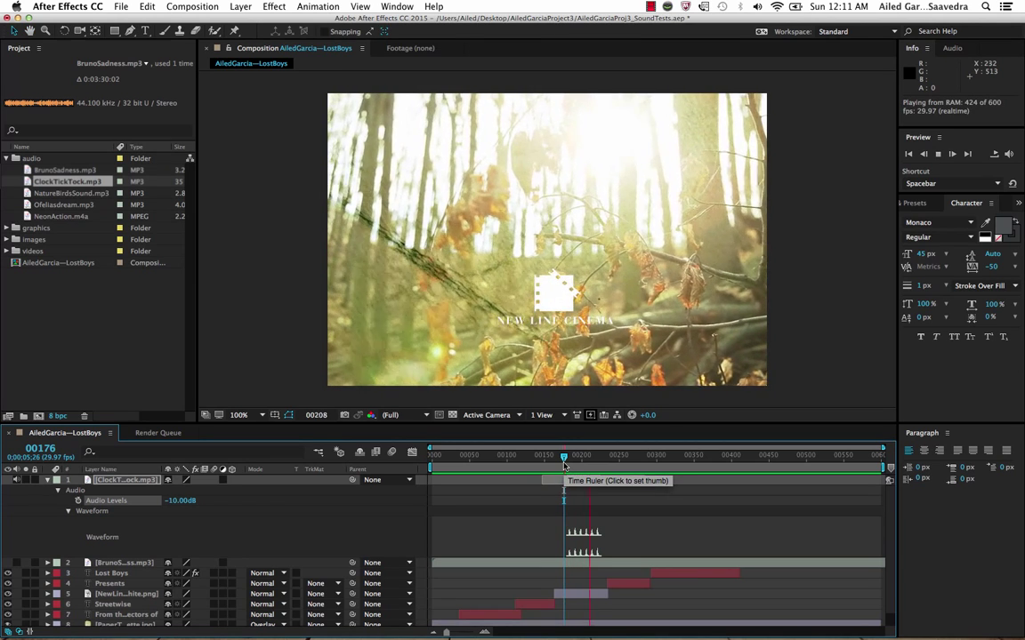
{"action": "key", "text": "space"}
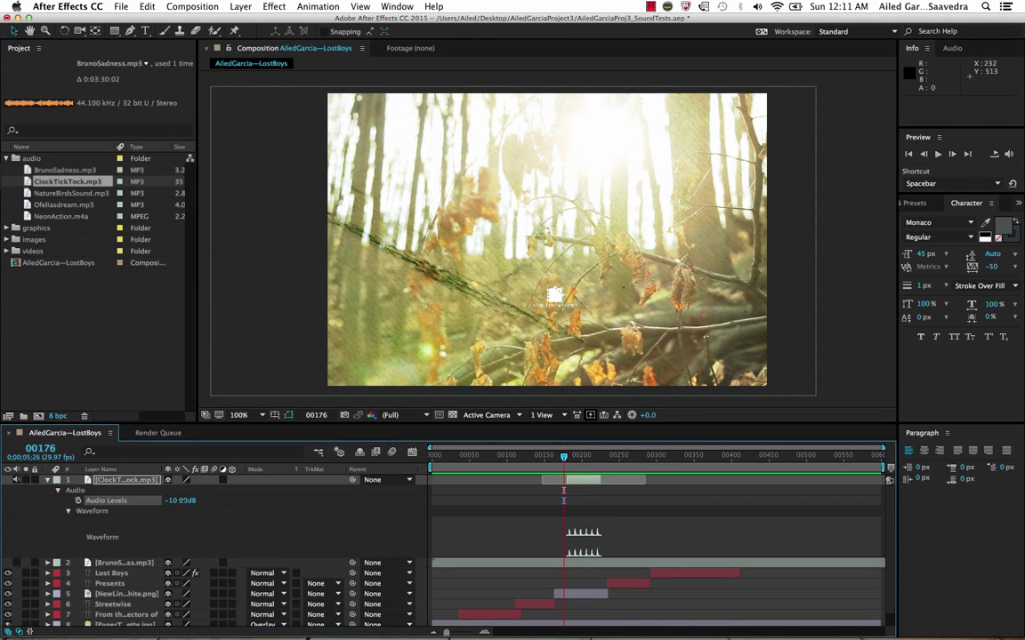
- Set the ClockTickTock layer's Audio Levels to -16 dB and play from frame 163 to check the volume
{"action": "left_click_drag", "start_coordinate": [180, 500], "coordinate": [176, 500]}
{"action": "left_click", "coordinate": [553, 457]}
{"action": "key", "text": "space"}
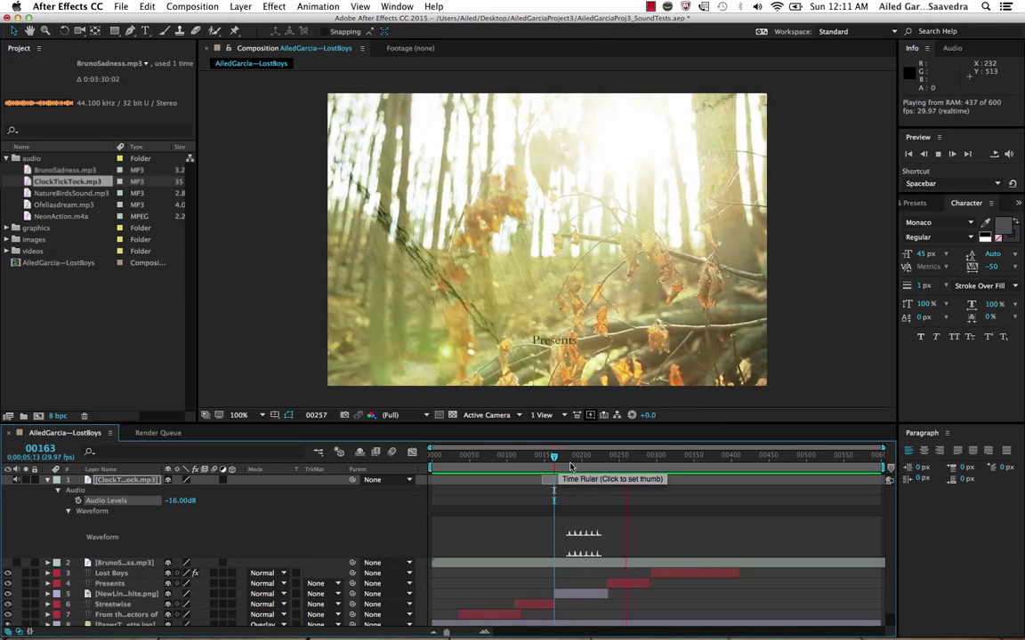
{"action": "left_click", "coordinate": [570, 462]}
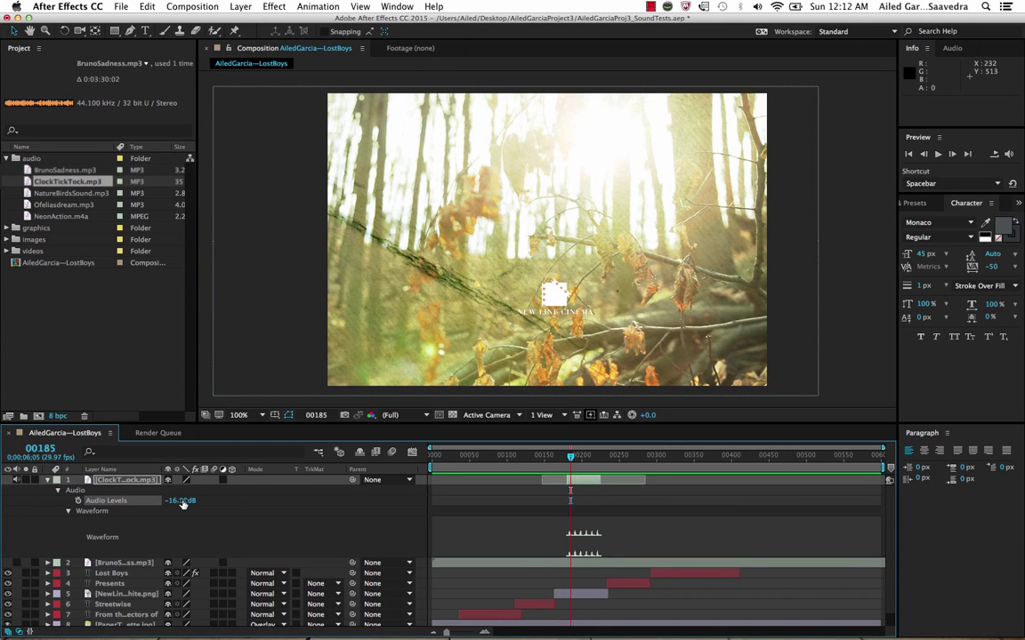
- Collapse the ClockTickTock layer's properties, mute its audio, and turn on the BrunoSadness layer's audio
{"action": "left_click", "coordinate": [68, 513]}
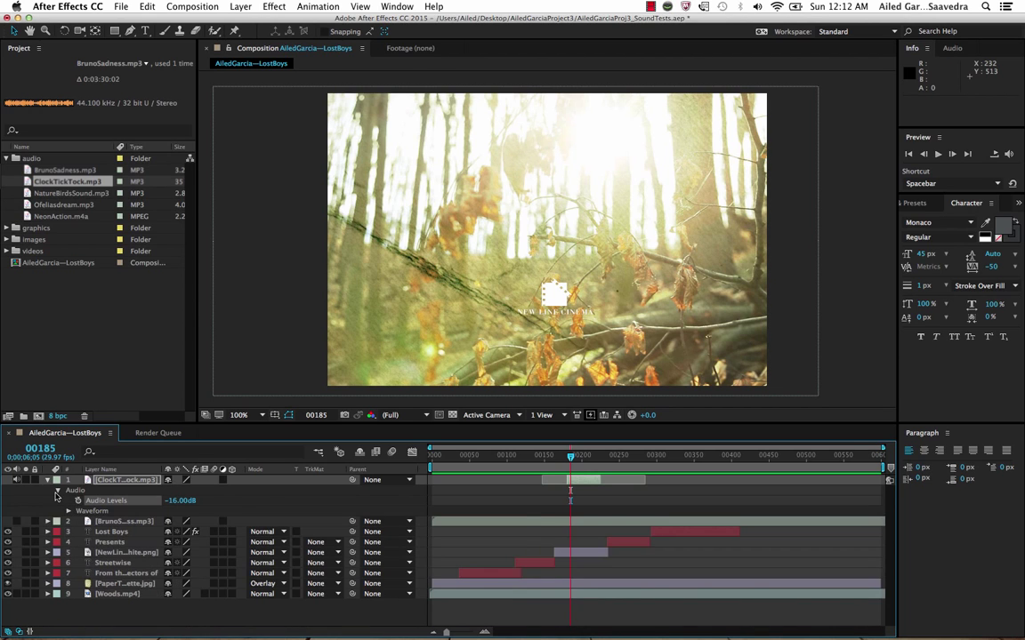
{"action": "left_click", "coordinate": [57, 490]}
{"action": "left_click", "coordinate": [48, 481]}
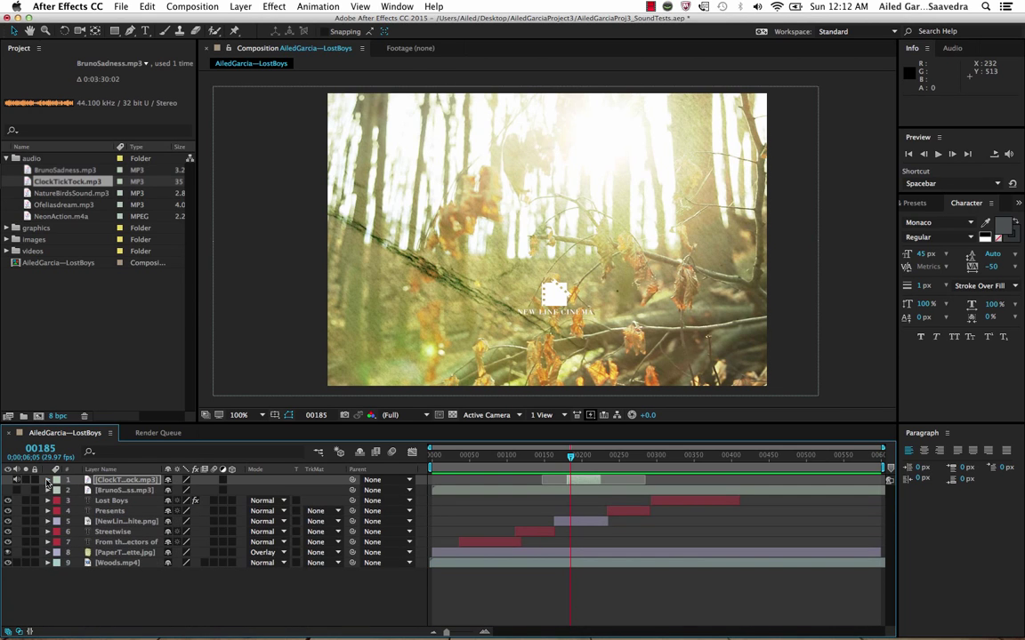
{"action": "left_click", "coordinate": [18, 481]}
{"action": "left_click", "coordinate": [101, 491]}
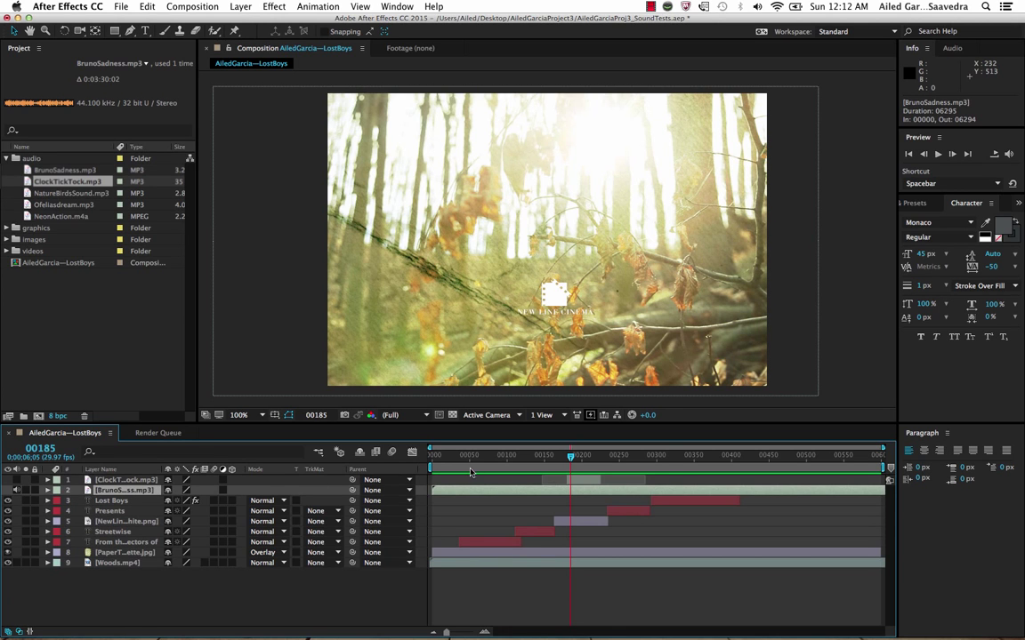
- Play the composition from frame 0 to listen to the BrunoSadness music
{"action": "left_click_drag", "start_coordinate": [571, 456], "coordinate": [430, 458]}
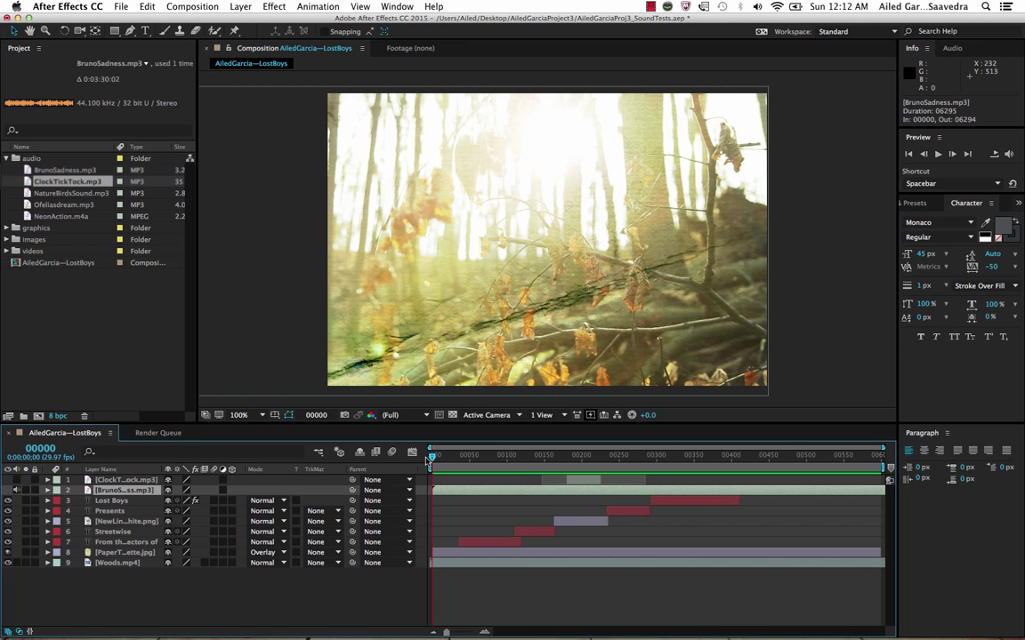
{"action": "key", "text": "space"}
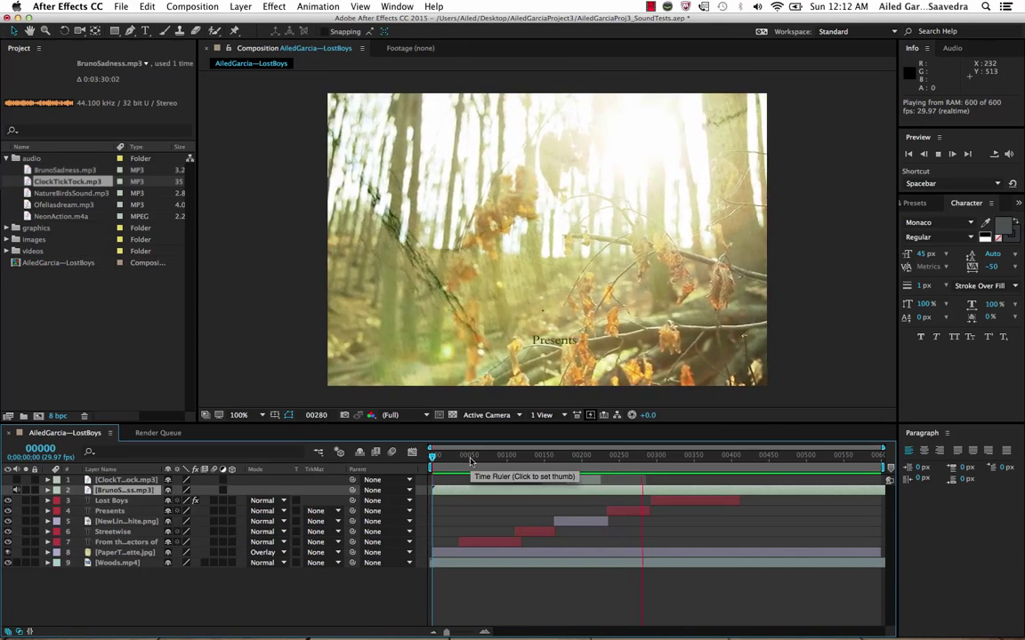
{"action": "left_click", "coordinate": [470, 457]}
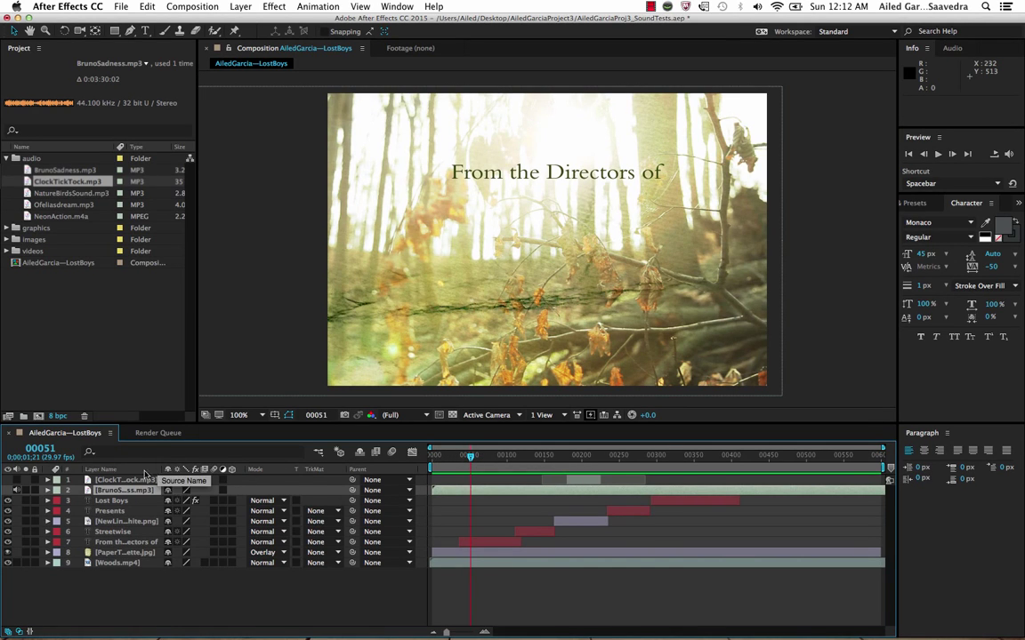
- Reveal the BrunoSadness layer's Audio Levels and waveform
{"action": "left_click", "coordinate": [47, 490]}
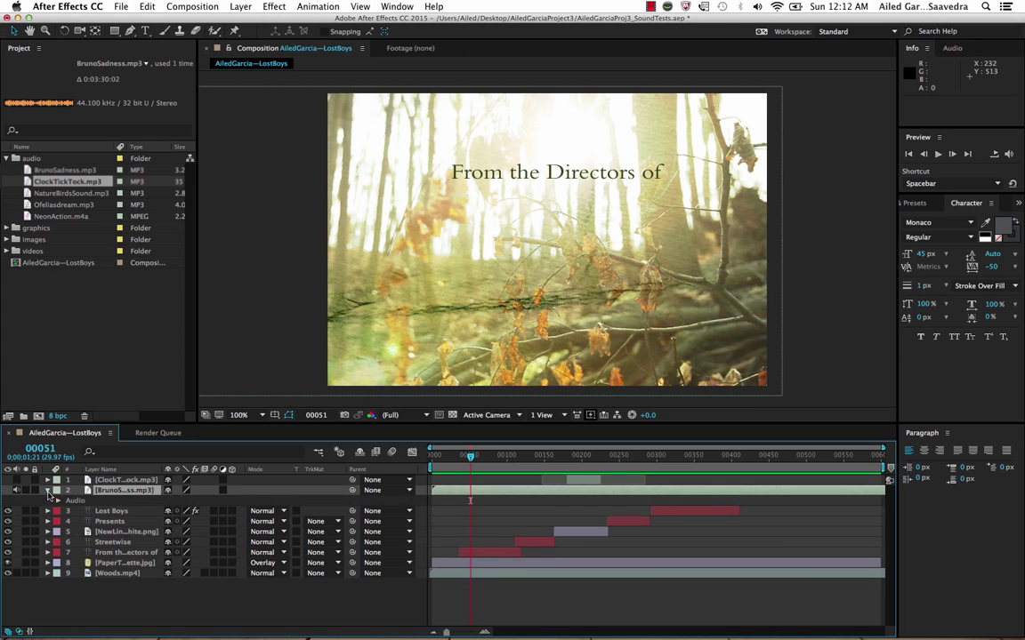
{"action": "left_click", "coordinate": [58, 501]}
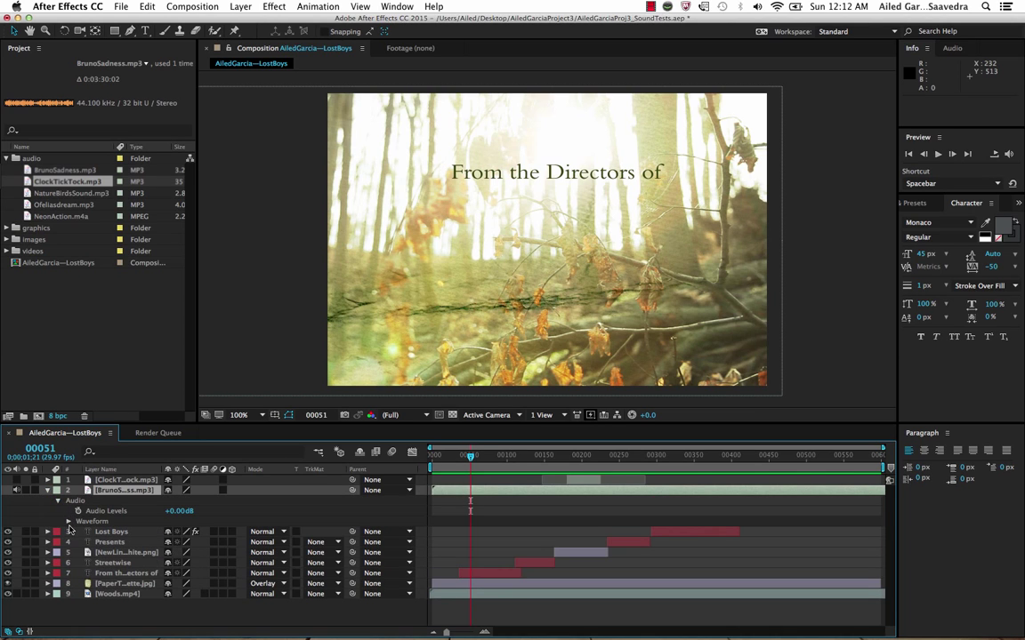
{"action": "left_click", "coordinate": [68, 522]}
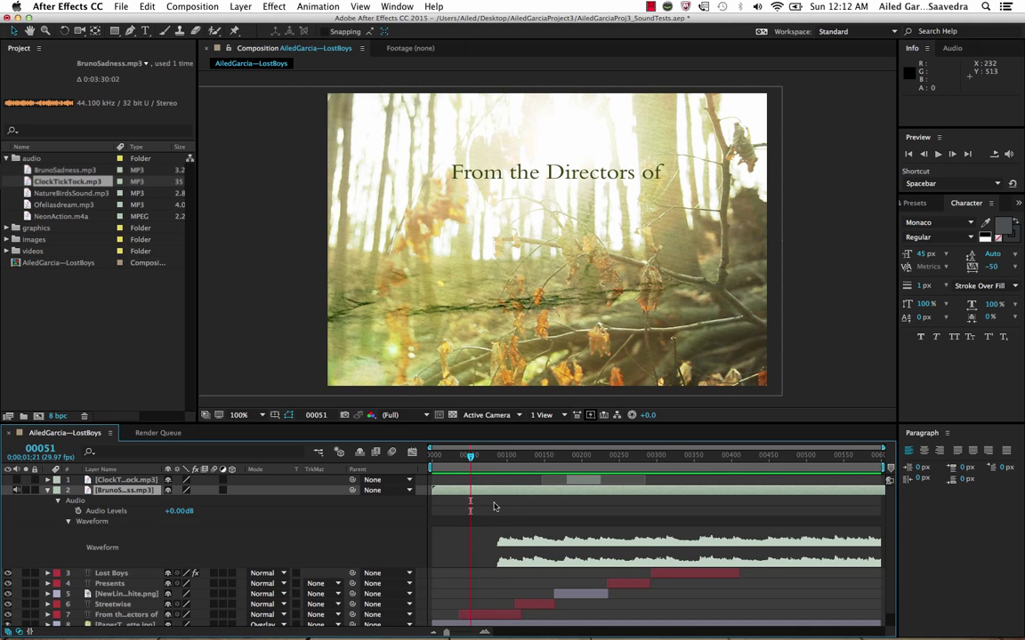
- Add a marker to the BrunoSadness layer at frame 84, just before its waveform begins
{"action": "left_click", "coordinate": [495, 459]}
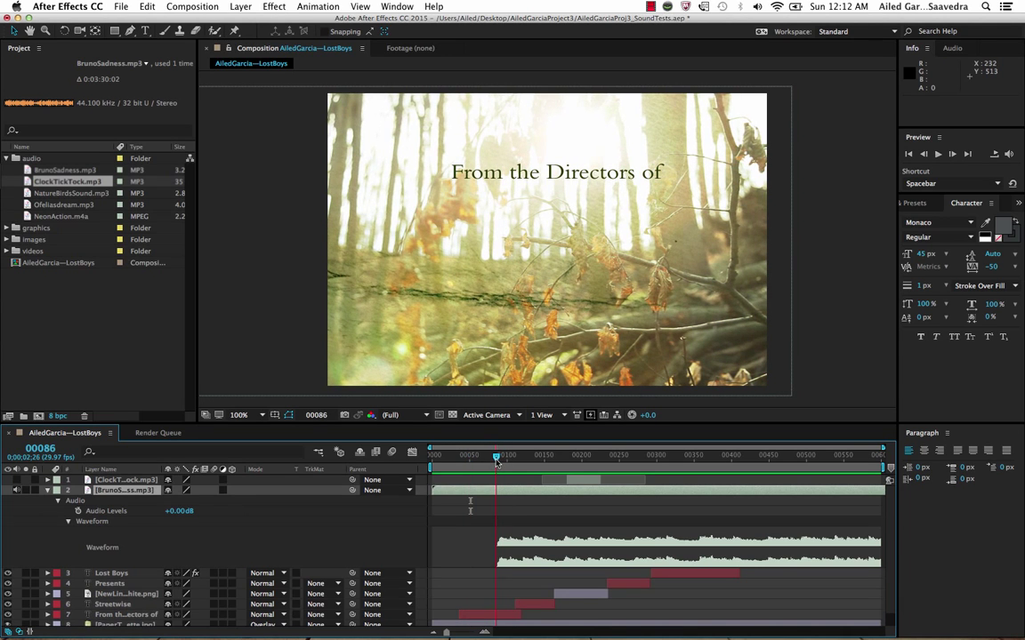
{"action": "left_click_drag", "start_coordinate": [496, 461], "coordinate": [494, 460]}
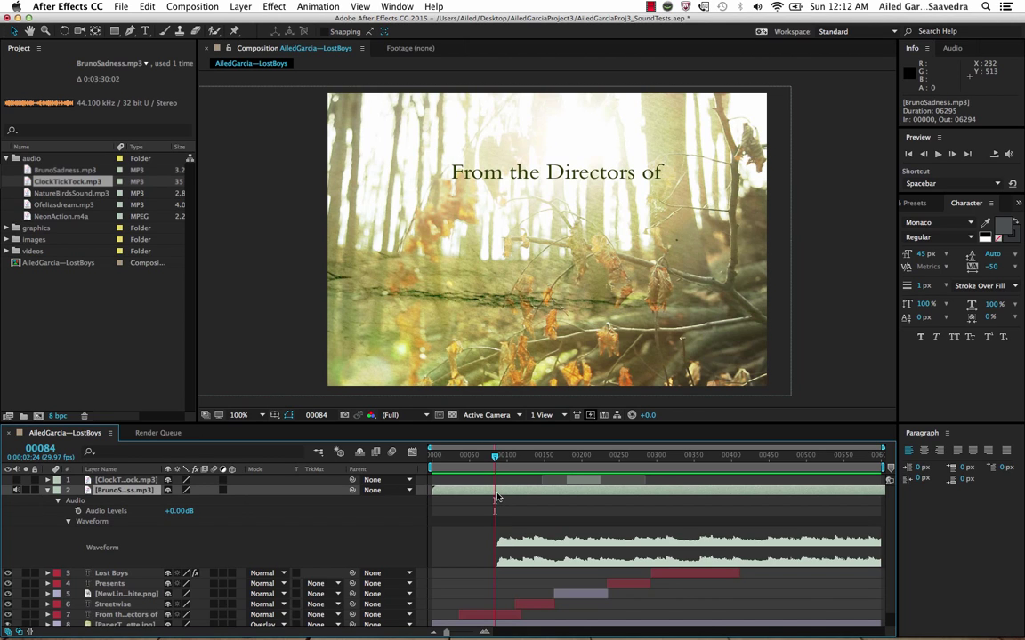
{"action": "left_click", "coordinate": [242, 6]}
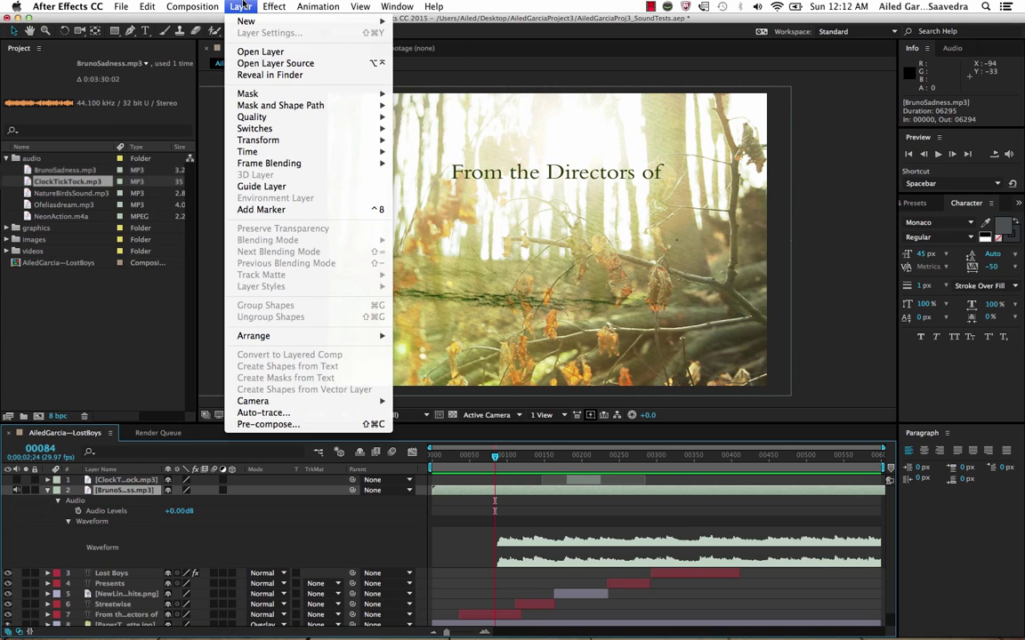
{"action": "left_click", "coordinate": [282, 209]}
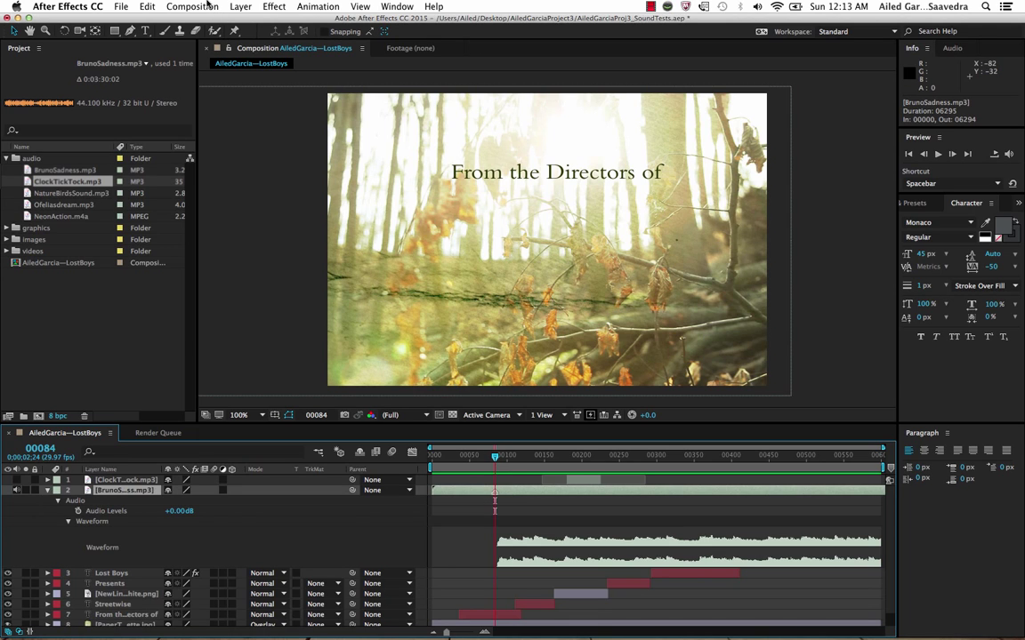
- Split the BrunoSadness layer at frame 84 and delete the silent portion before the split
{"action": "left_click", "coordinate": [148, 6]}
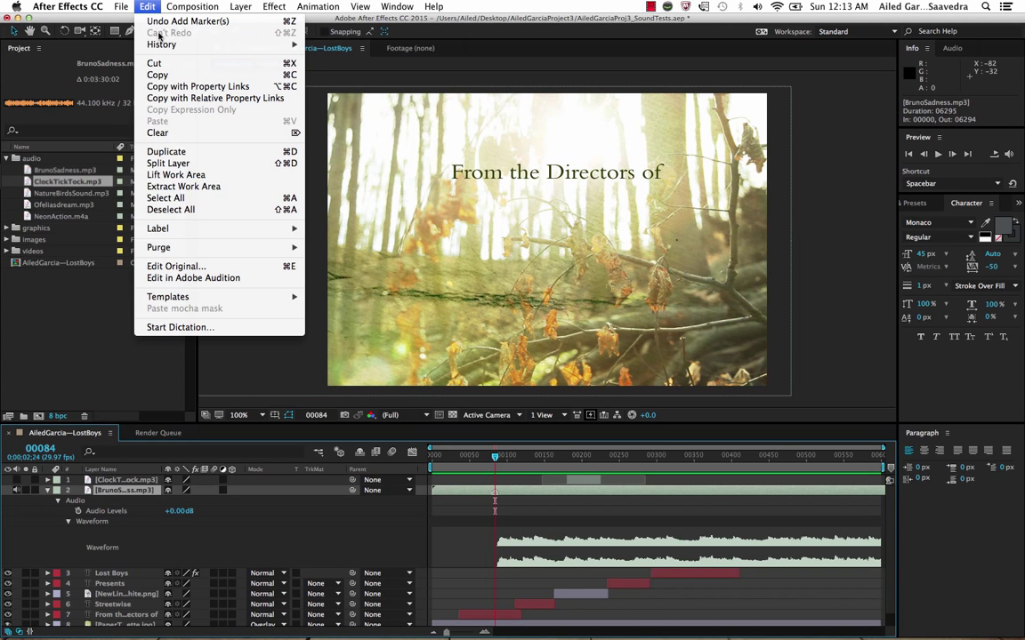
{"action": "left_click", "coordinate": [169, 164]}
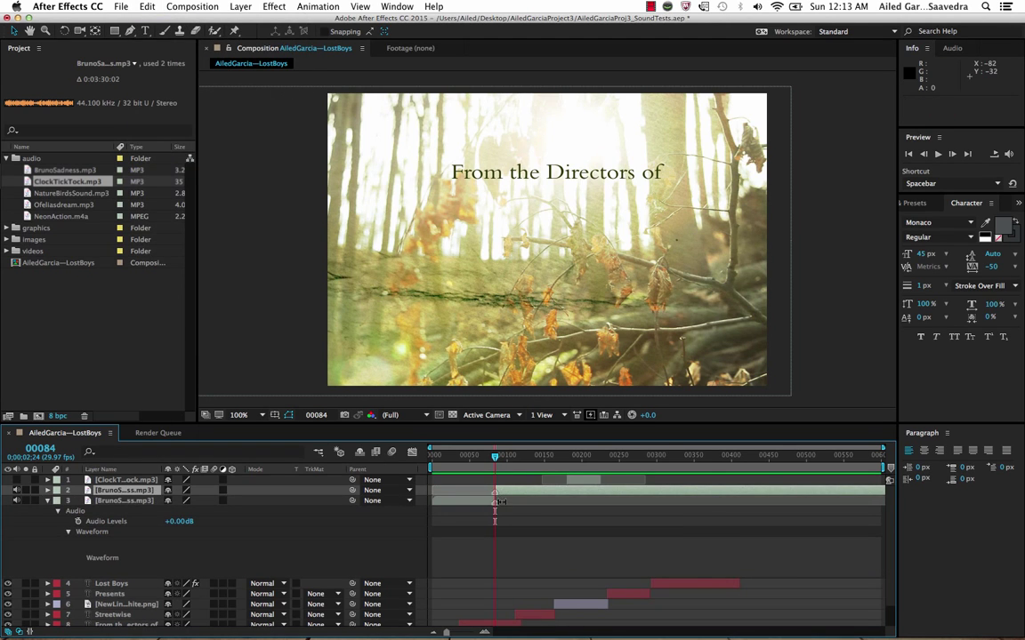
{"action": "left_click", "coordinate": [501, 503]}
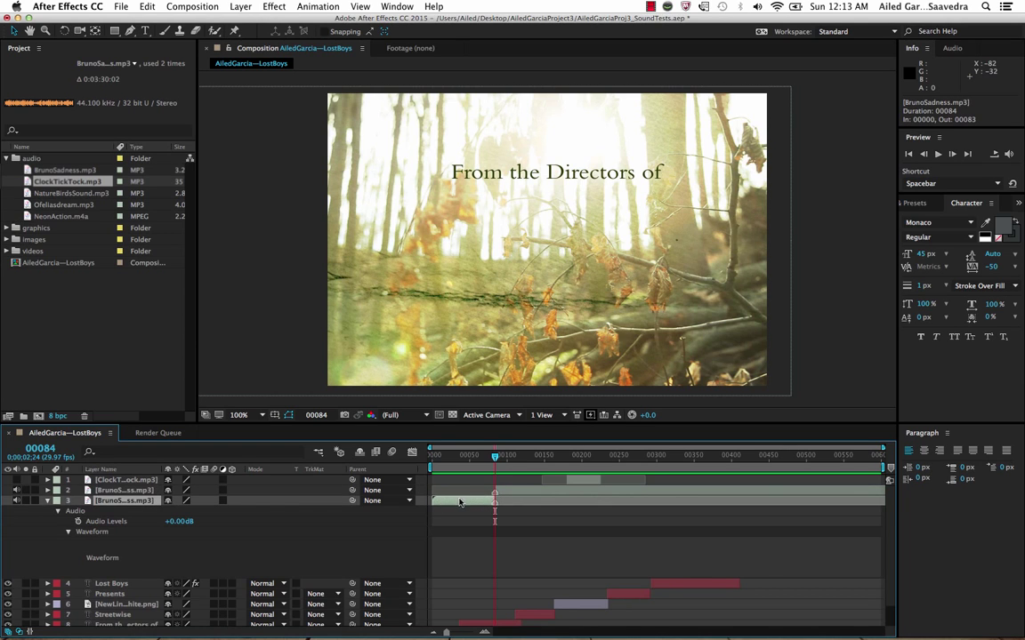
{"action": "left_click", "coordinate": [524, 492]}
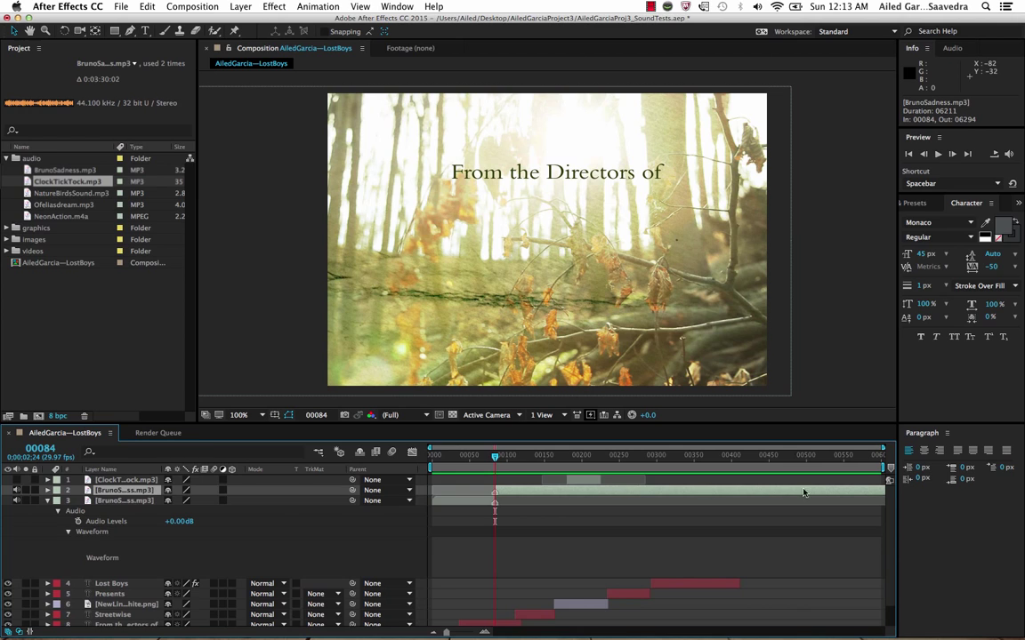
{"action": "left_click", "coordinate": [449, 507]}
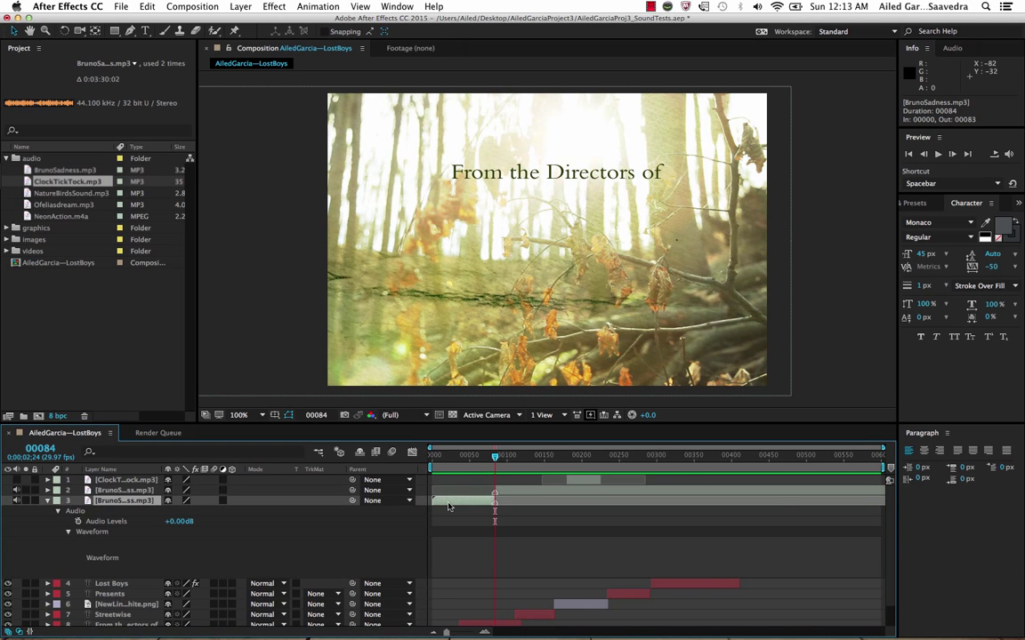
{"action": "key", "text": "Delete"}
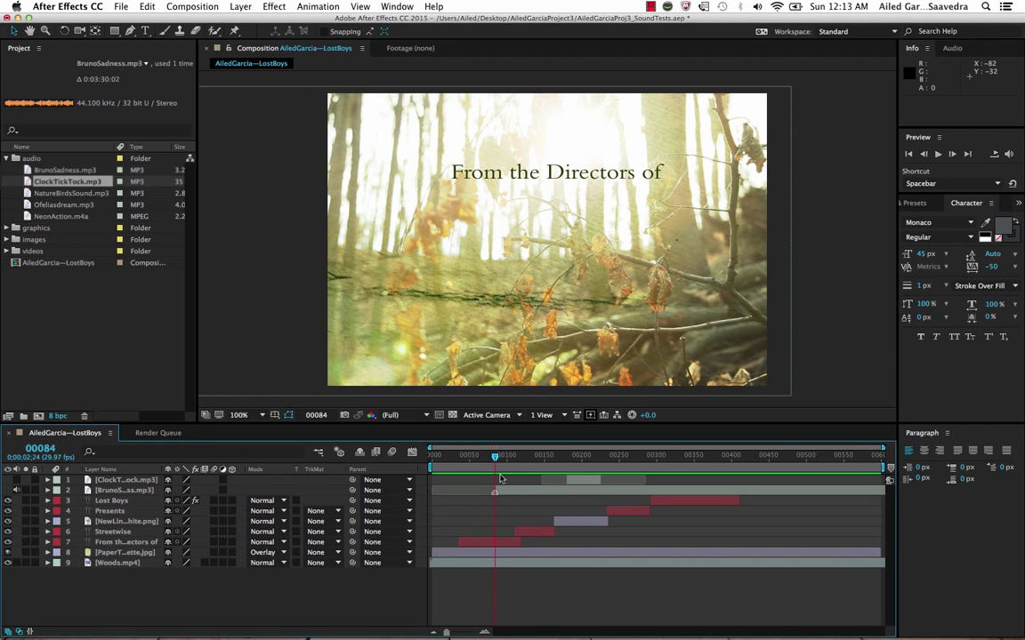
- Move the remaining BrunoSadness clip so its marker sits at frame 0, and play the composition from the start
{"action": "left_click_drag", "start_coordinate": [495, 459], "coordinate": [494, 459]}
{"action": "left_click_drag", "start_coordinate": [513, 496], "coordinate": [423, 461]}
{"action": "key", "text": "space"}
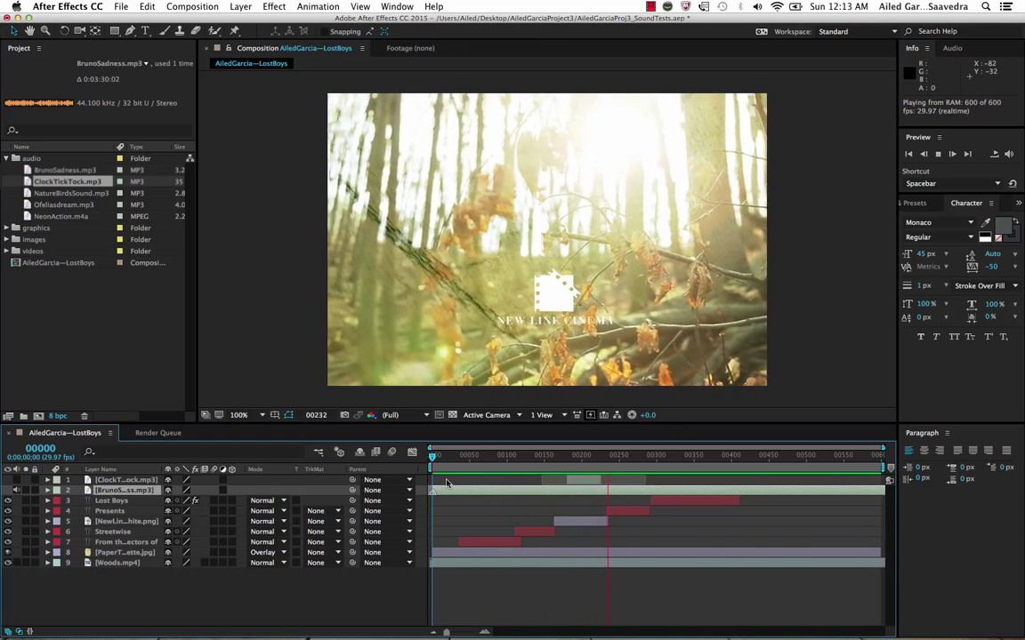
{"action": "key", "text": "space"}
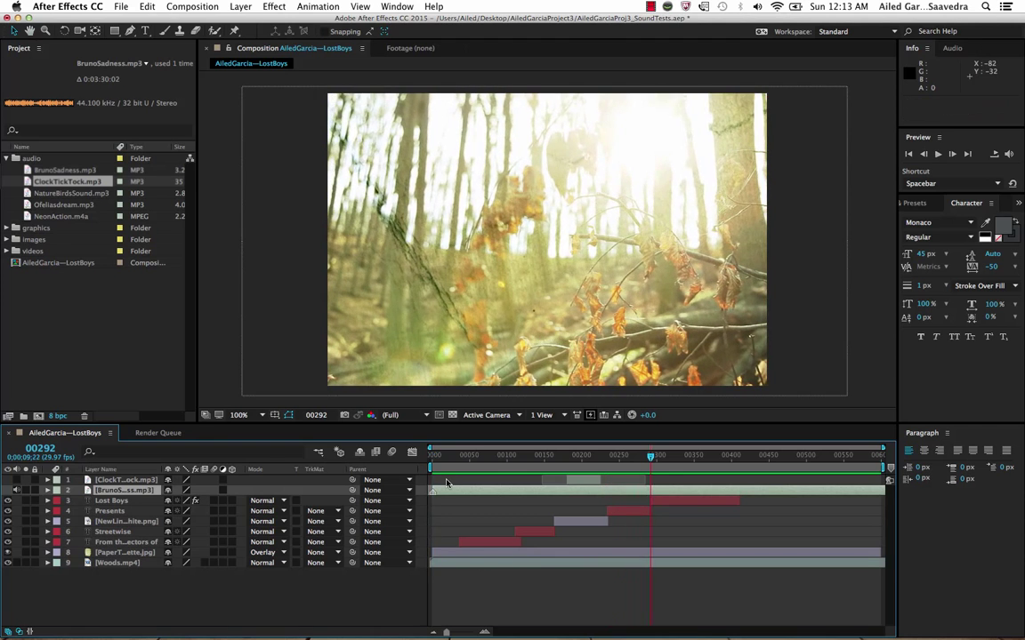
- Reveal the shifted BrunoSadness layer's Audio Levels and waveform, and play it from frame 0 to check the timing
{"action": "left_click", "coordinate": [48, 491]}
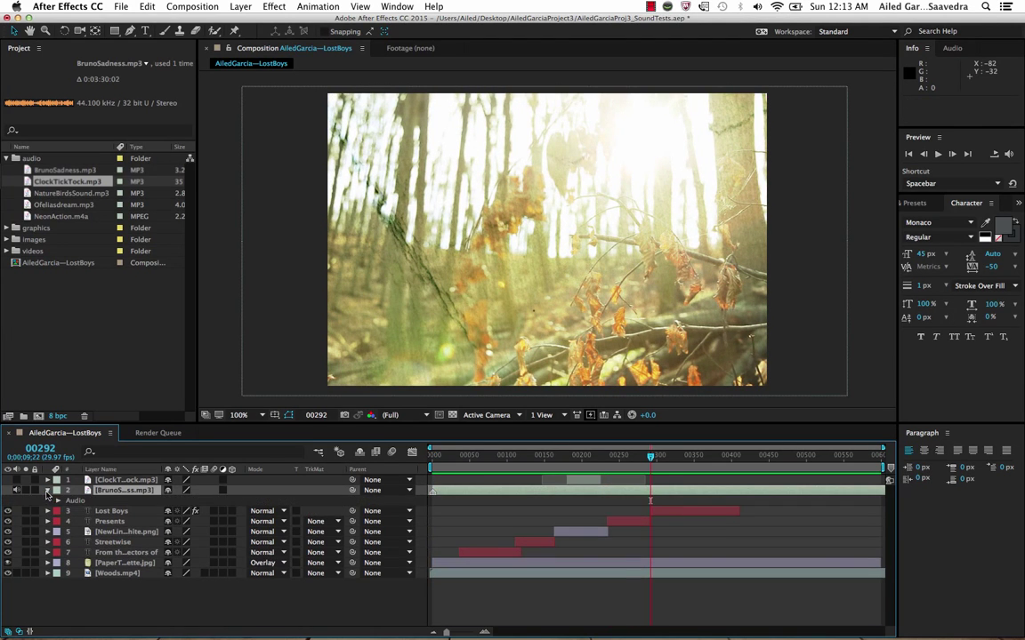
{"action": "left_click", "coordinate": [56, 500]}
{"action": "left_click", "coordinate": [67, 522]}
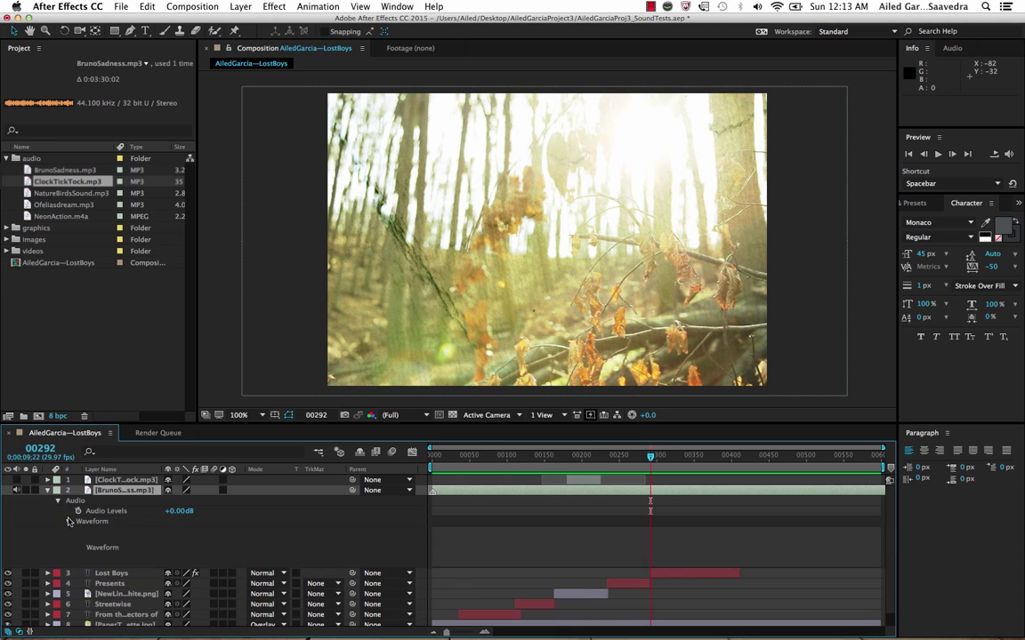
{"action": "key", "text": "Home"}
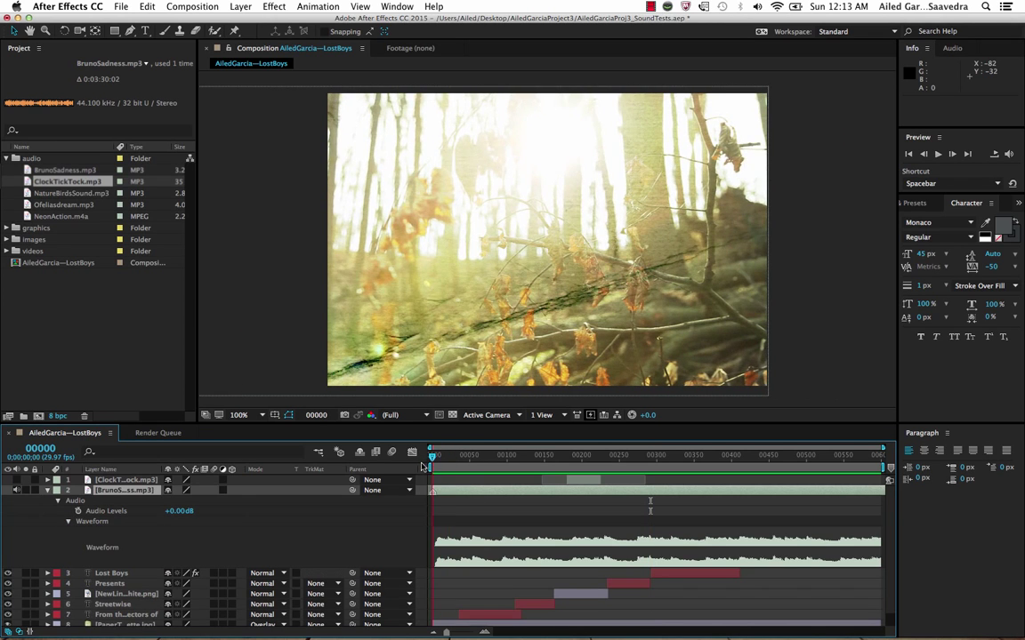
{"action": "key", "text": "space"}
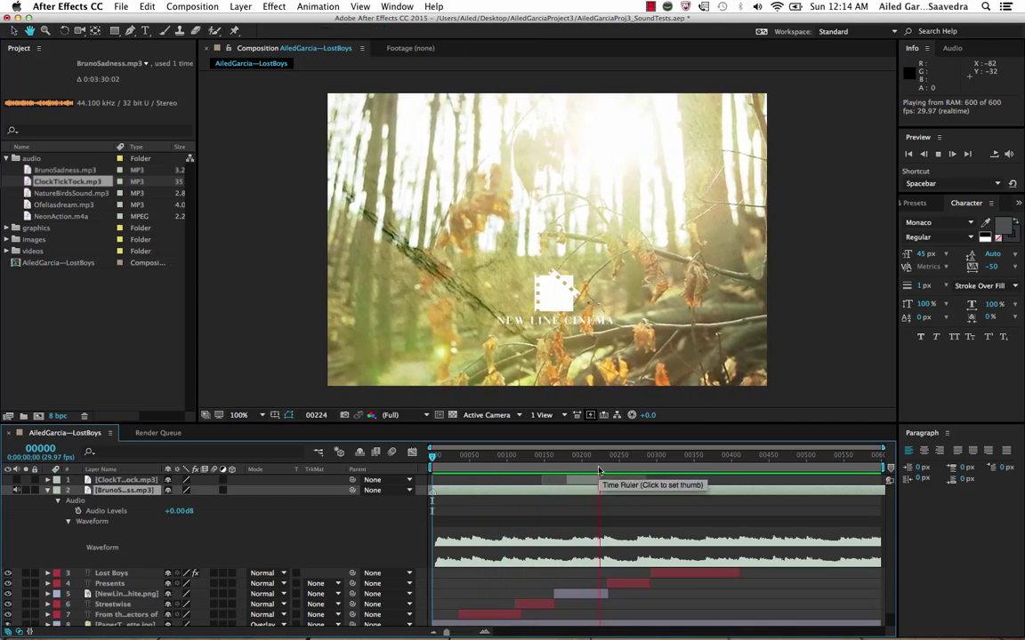
{"action": "key", "text": "space"}
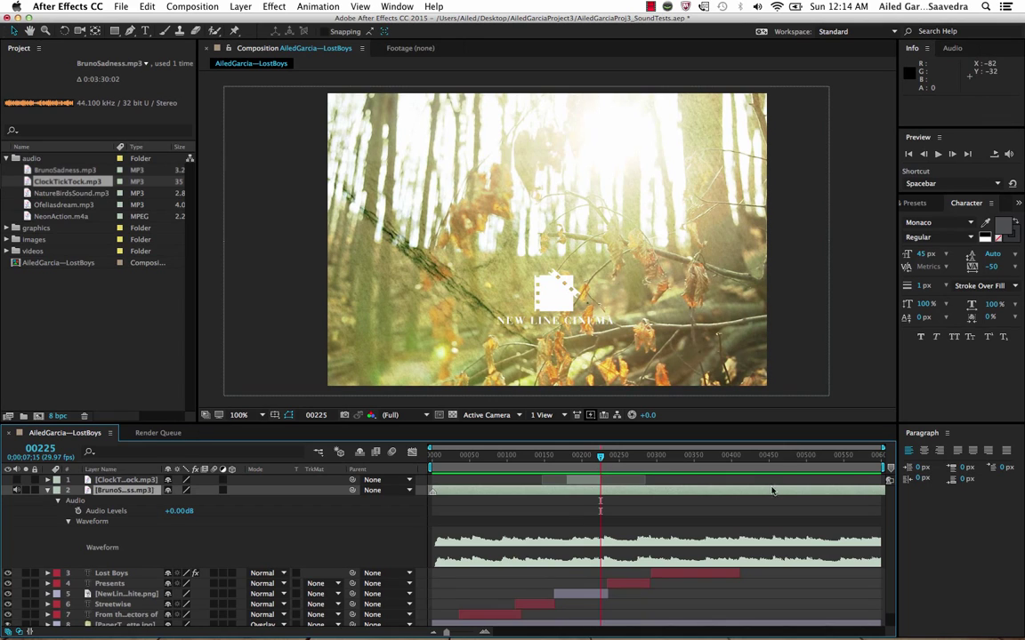
- Play from frame 527 and add an Audio Levels keyframe of 0 dB to the BrunoSadness layer there
{"action": "left_click", "coordinate": [825, 457]}
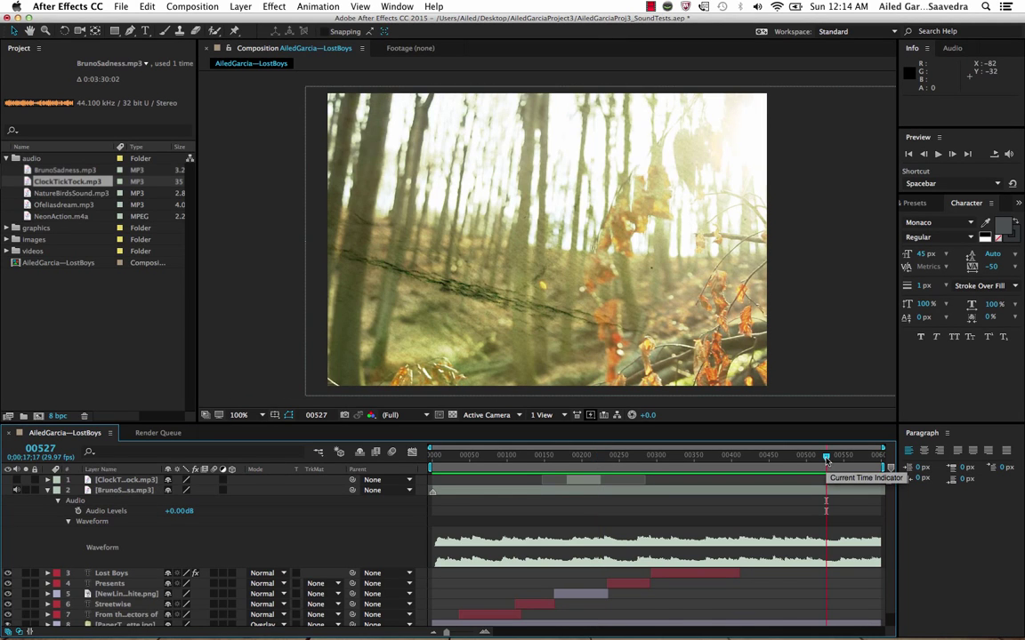
{"action": "key", "text": "space"}
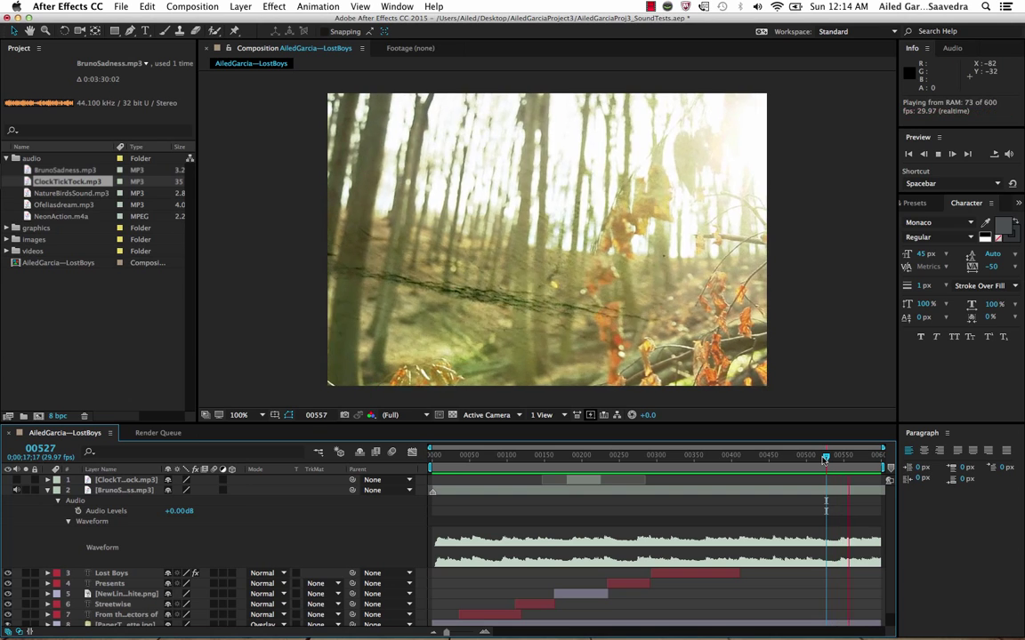
{"action": "key", "text": "space"}
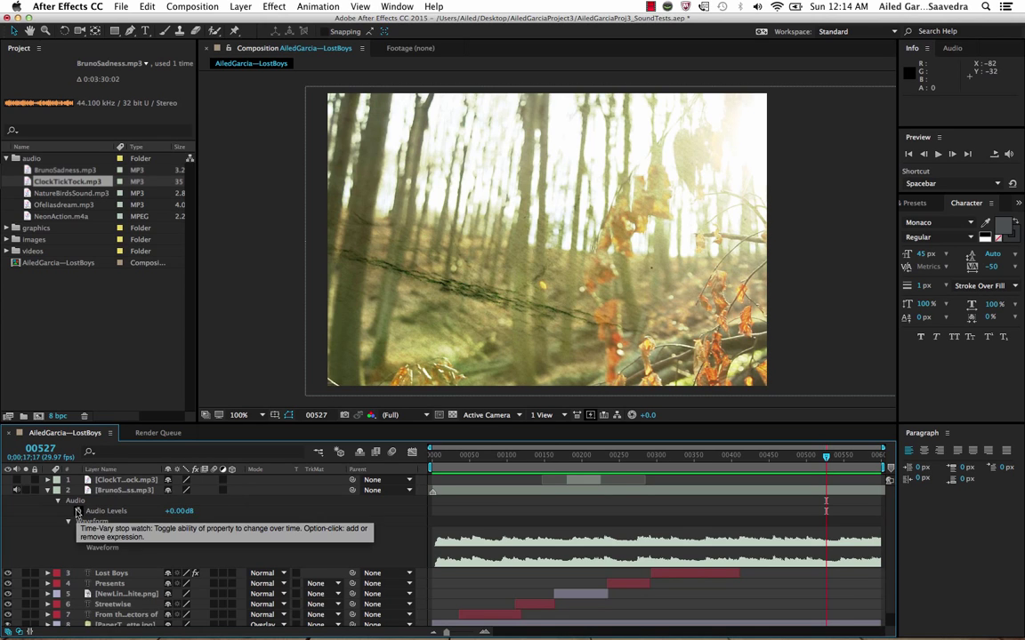
{"action": "left_click", "coordinate": [77, 511]}
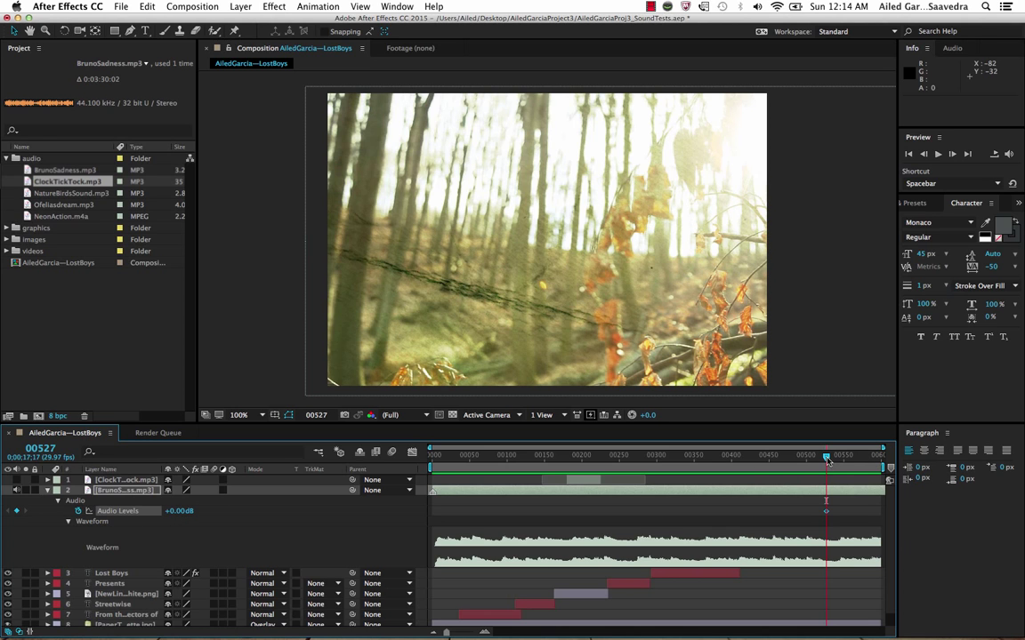
- Set the BrunoSadness layer's Audio Levels to -48 dB at frame 599 to create the closing fade-out
{"action": "left_click_drag", "start_coordinate": [827, 460], "coordinate": [892, 459]}
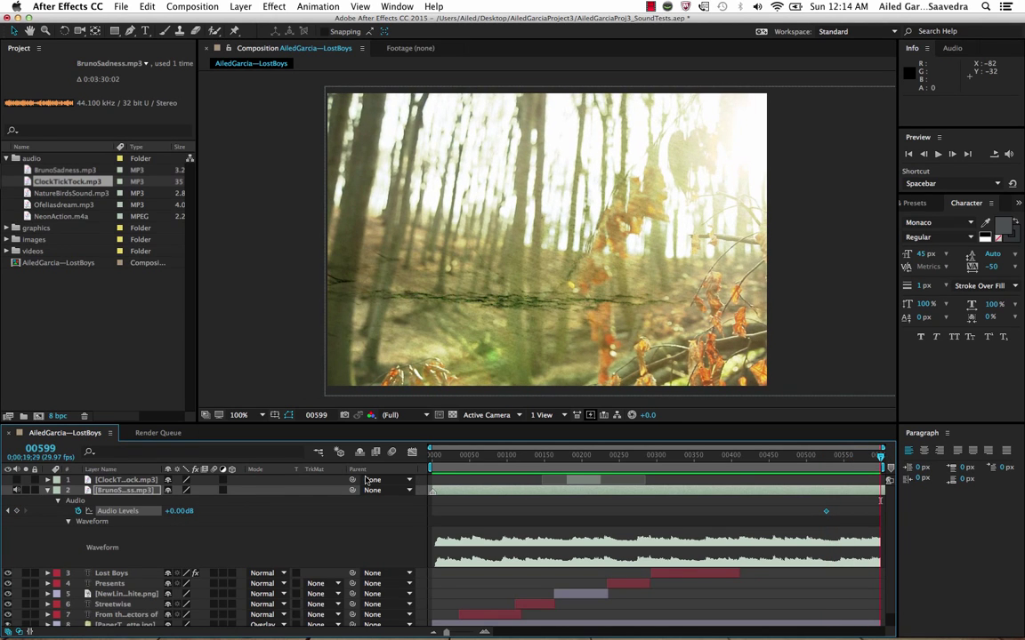
{"action": "left_click_drag", "start_coordinate": [181, 511], "coordinate": [178, 514]}
{"action": "left_click_drag", "start_coordinate": [174, 511], "coordinate": [149, 511]}
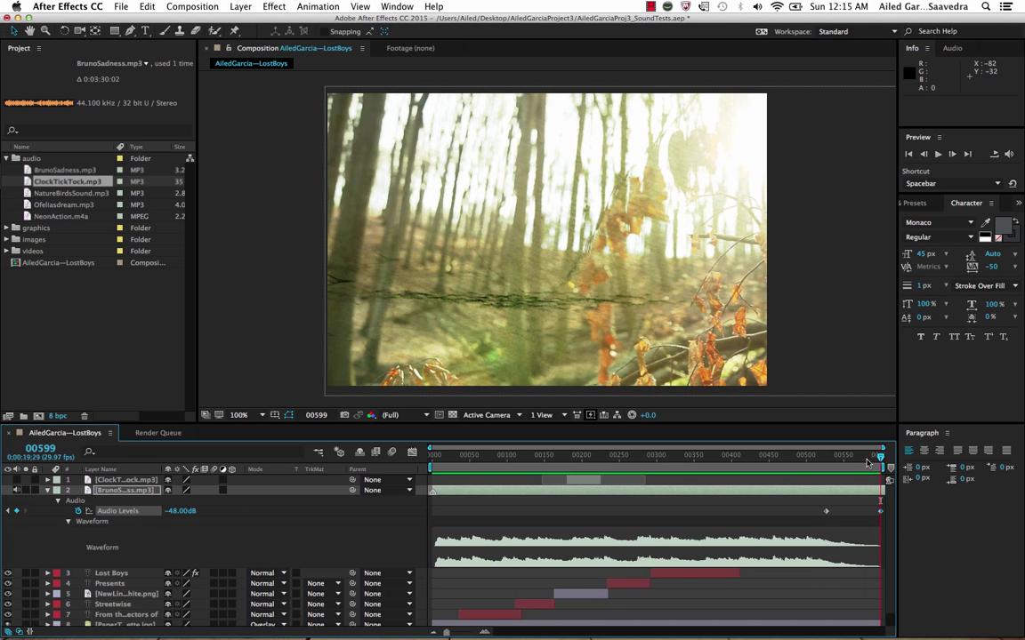
- Play the composition from frame 430 to check the music's fade-out
{"action": "left_click", "coordinate": [830, 455]}
{"action": "left_click_drag", "start_coordinate": [806, 462], "coordinate": [752, 457]}
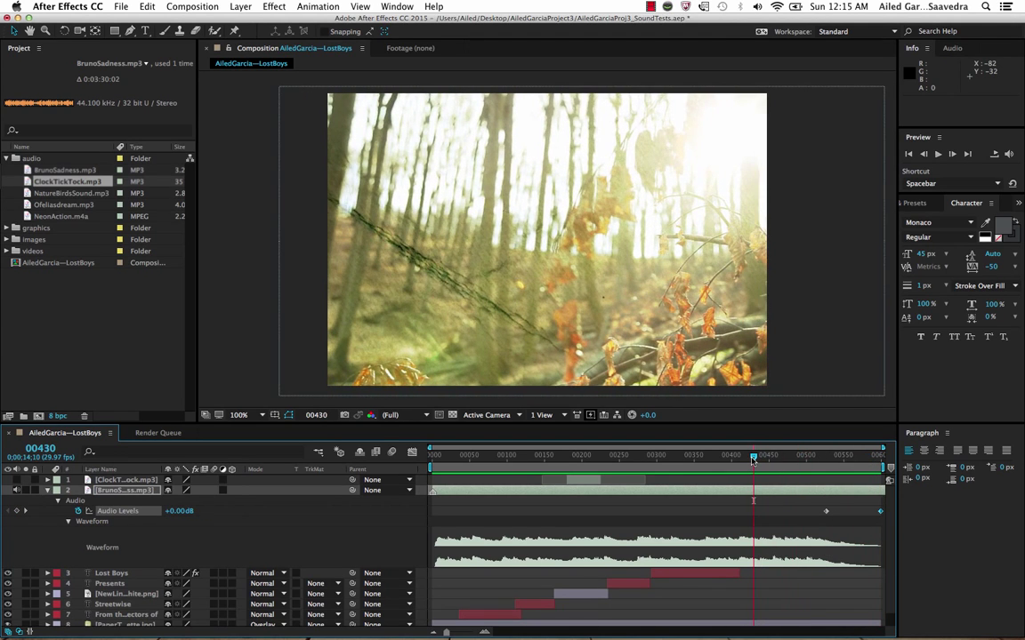
{"action": "key", "text": "space"}
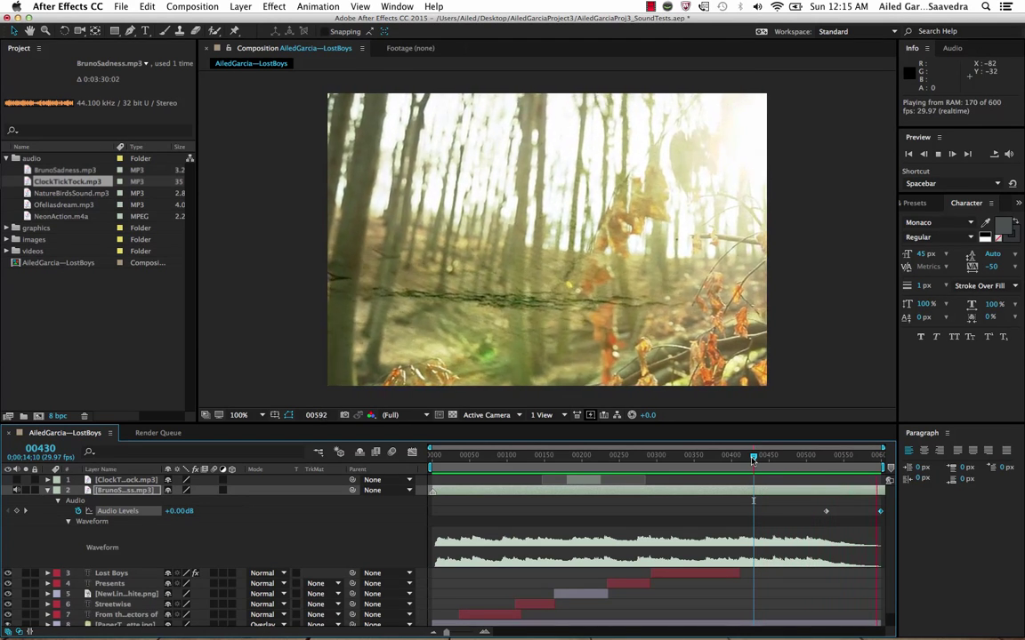
{"action": "key", "text": "space"}
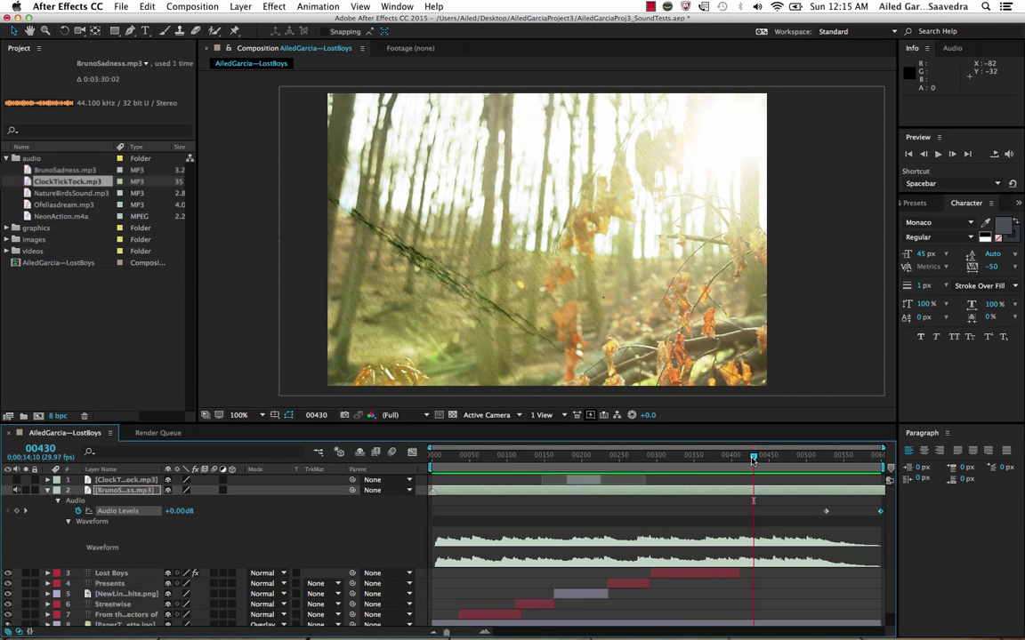